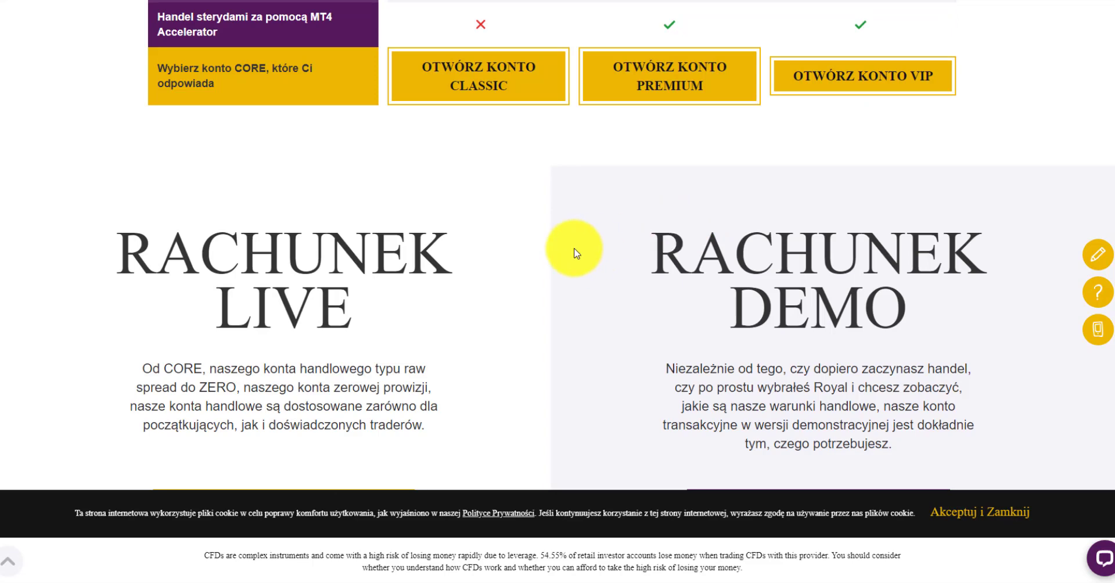
Register a live trading account with ASIC as the regulator and Indywidualne as the account type.
scroll(575, 253, "down", 3)
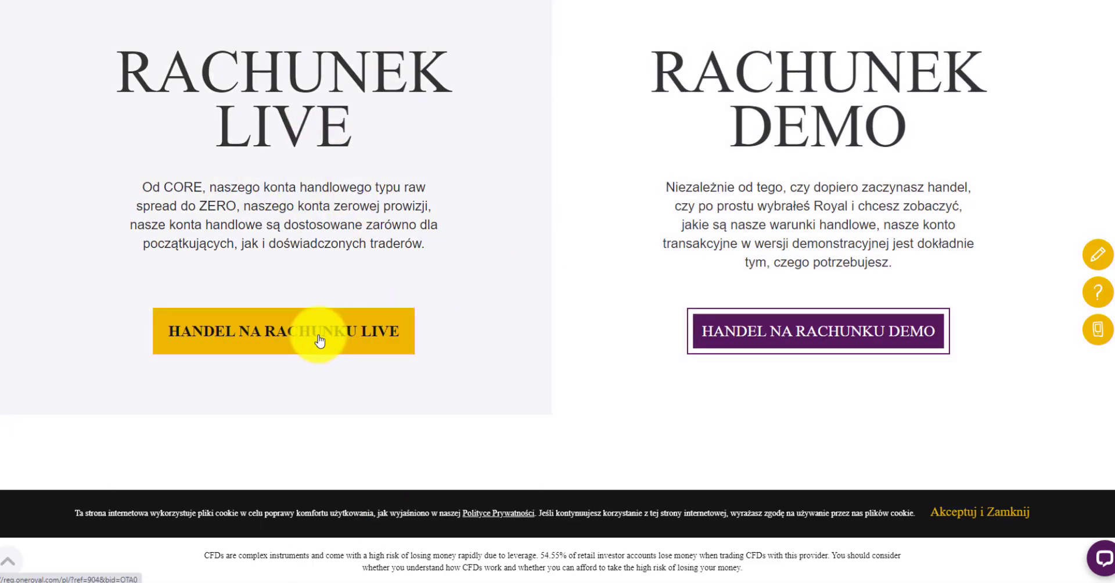
left_click(317, 343)
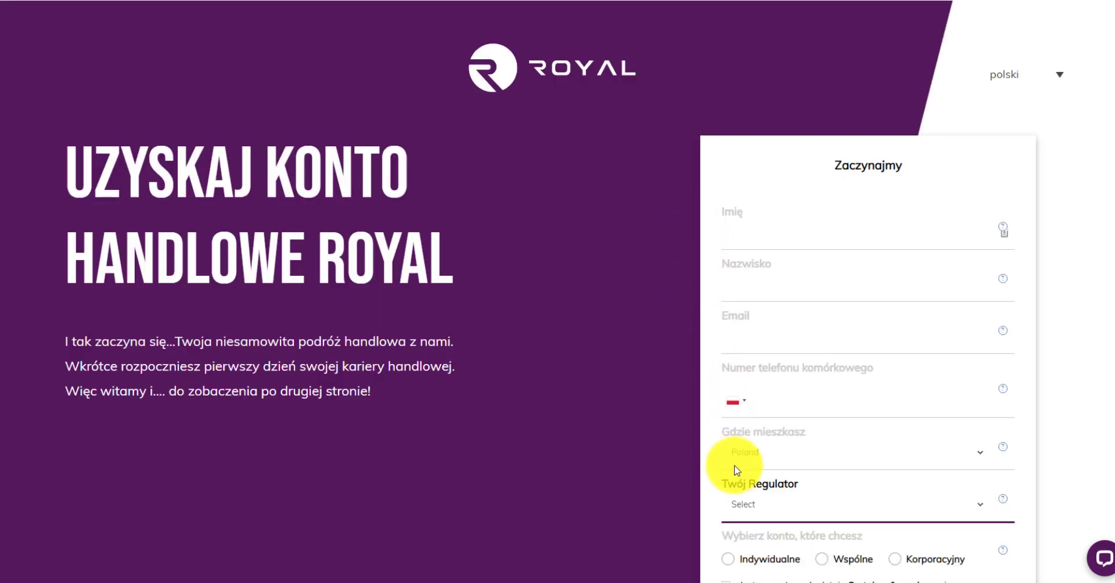
left_click(755, 510)
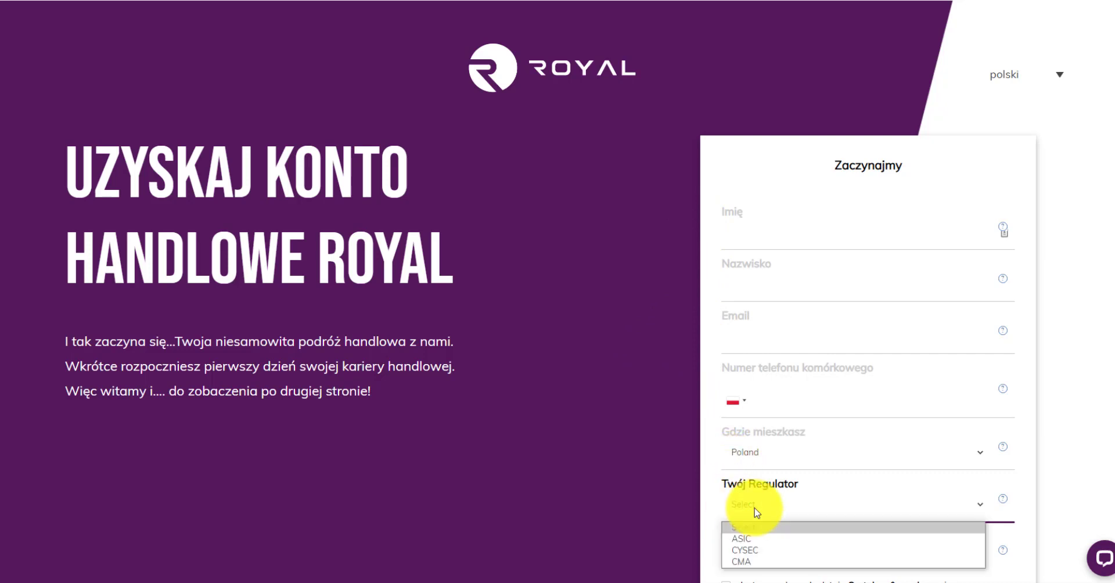
left_click(744, 538)
scroll(675, 447, "down", 2)
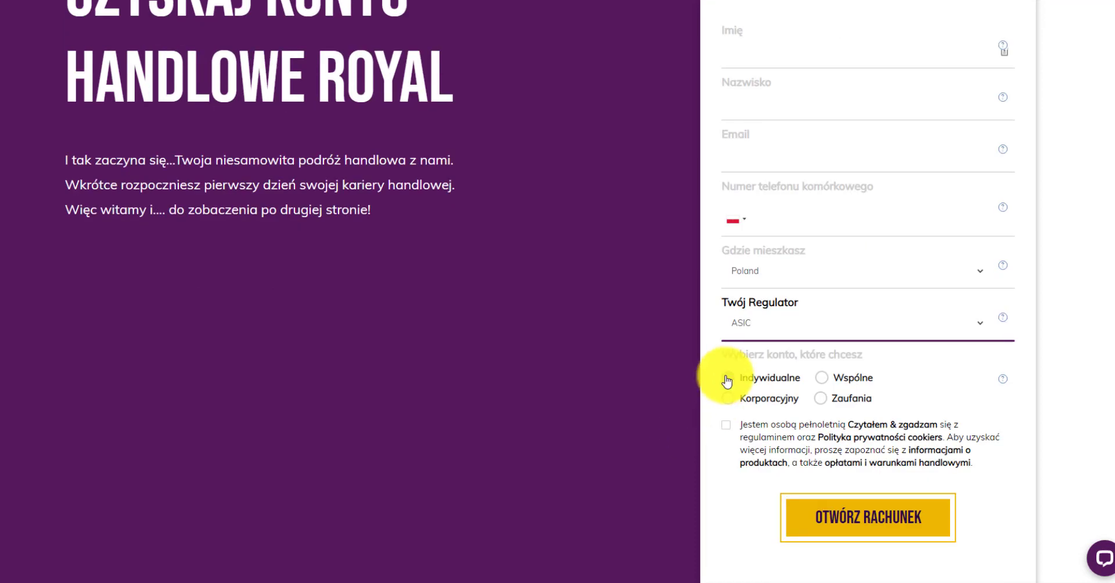
left_click(727, 379)
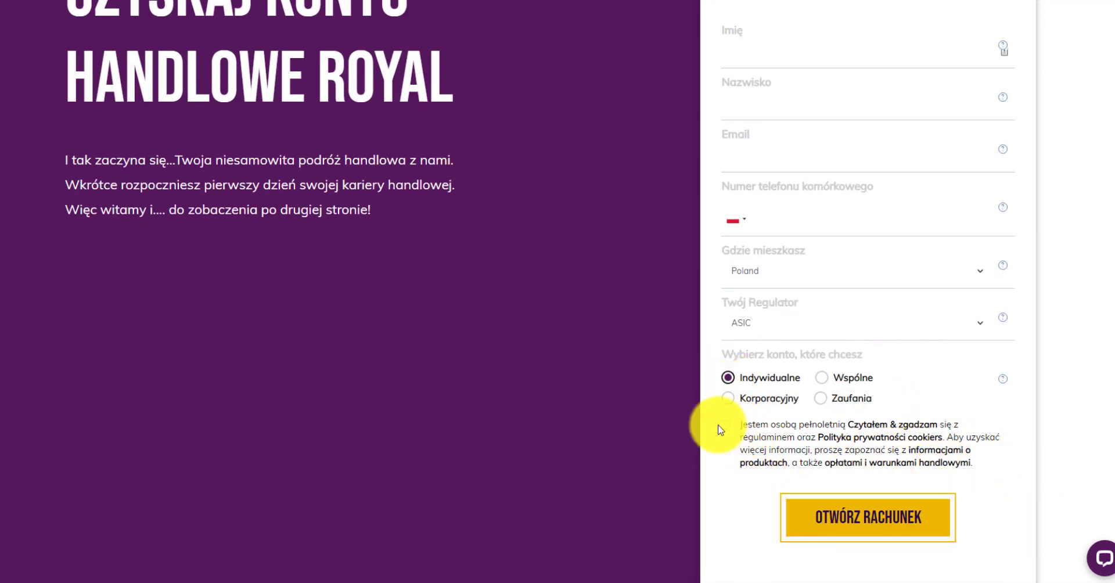
left_click(882, 523)
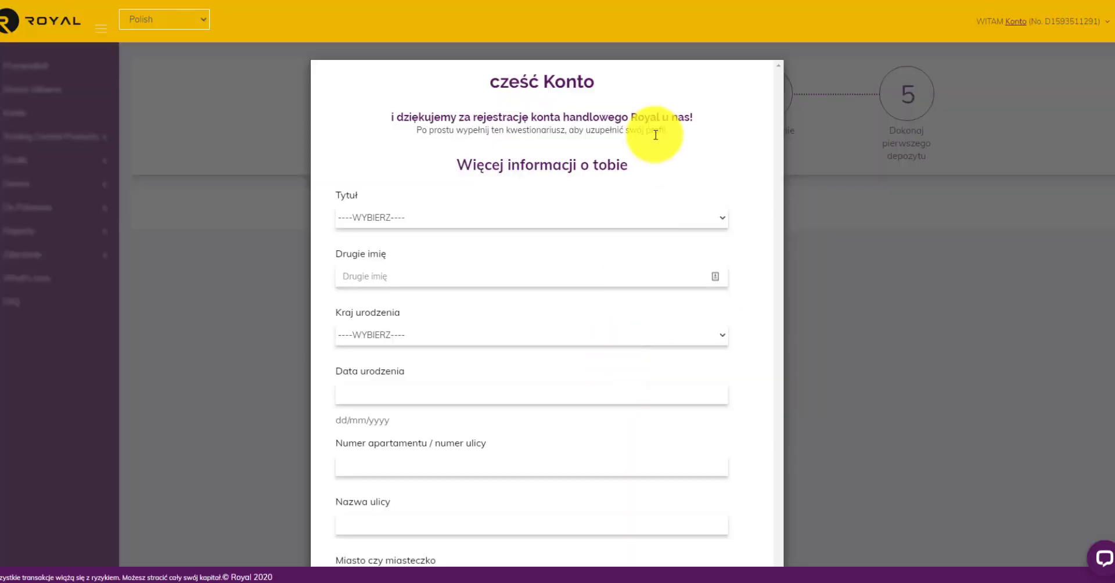
Set the title to Pan. and the country of birth to Poland in the profile questionnaire.
left_click(403, 214)
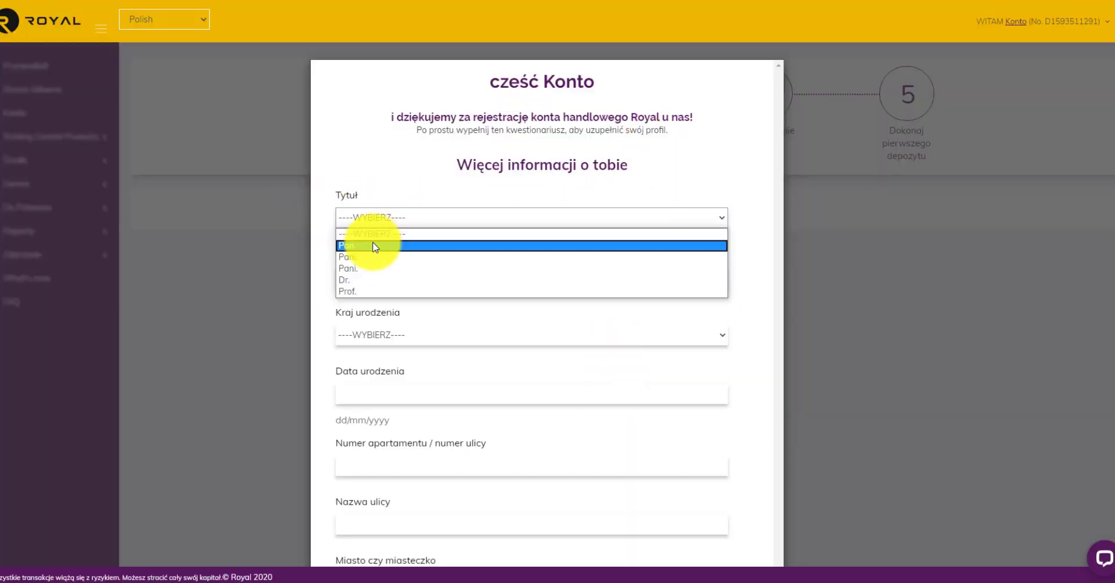
left_click(371, 246)
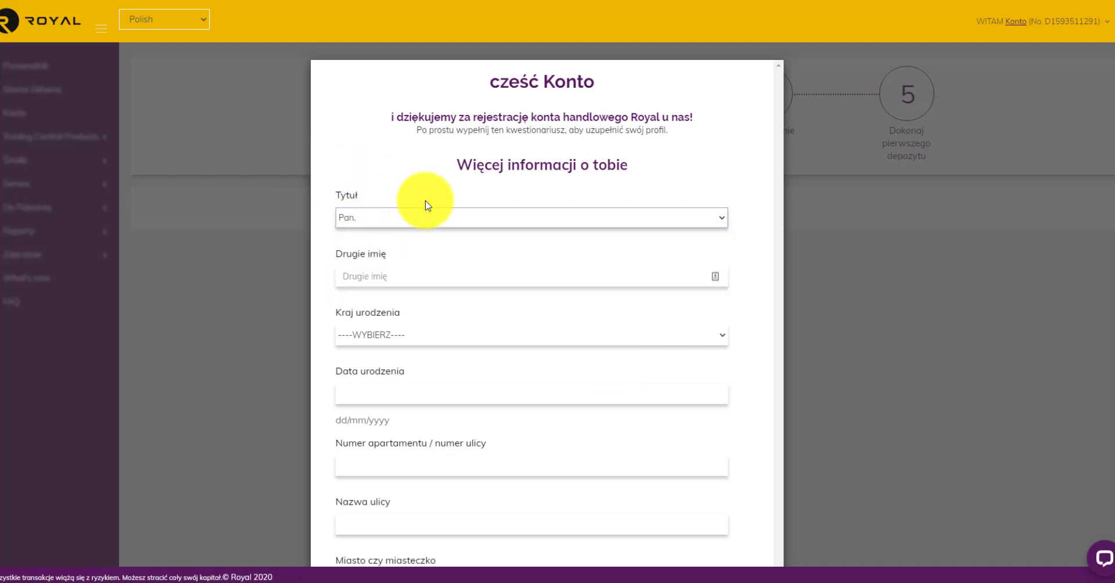
left_click(382, 334)
key("p")
scroll(394, 481, "down", 3)
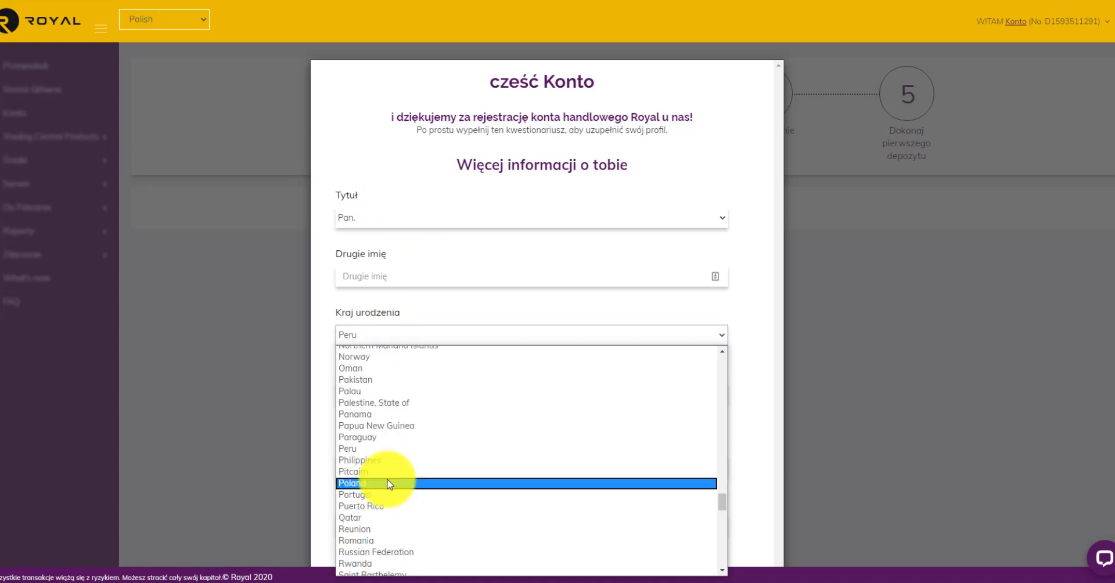
left_click(394, 481)
Confirm that the address is also the mailing address and set the identity document type to Dowód osobisty.
scroll(452, 362, "down", 2)
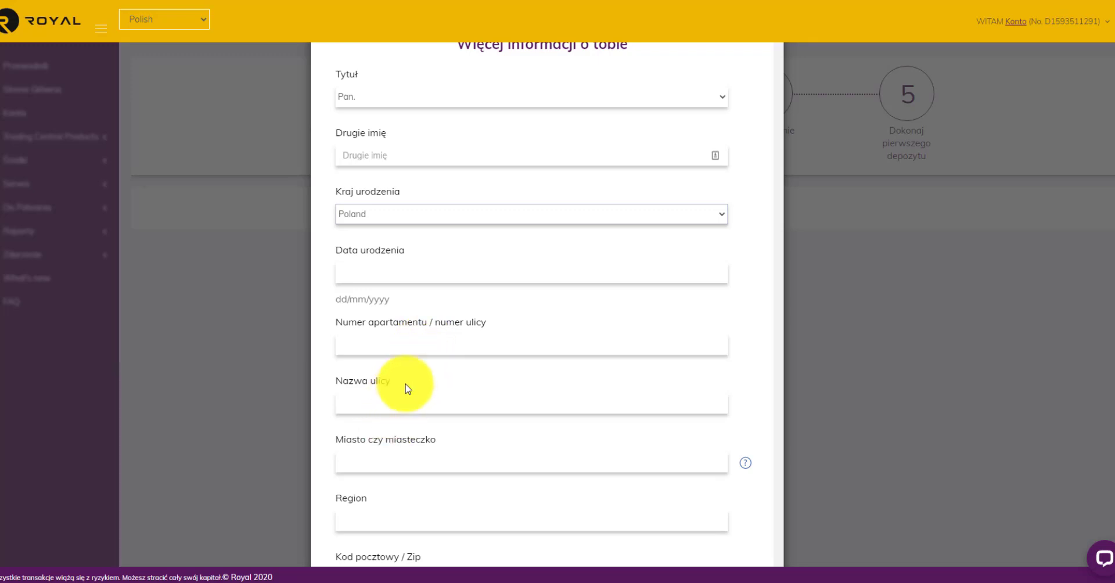
scroll(409, 383, "down", 1)
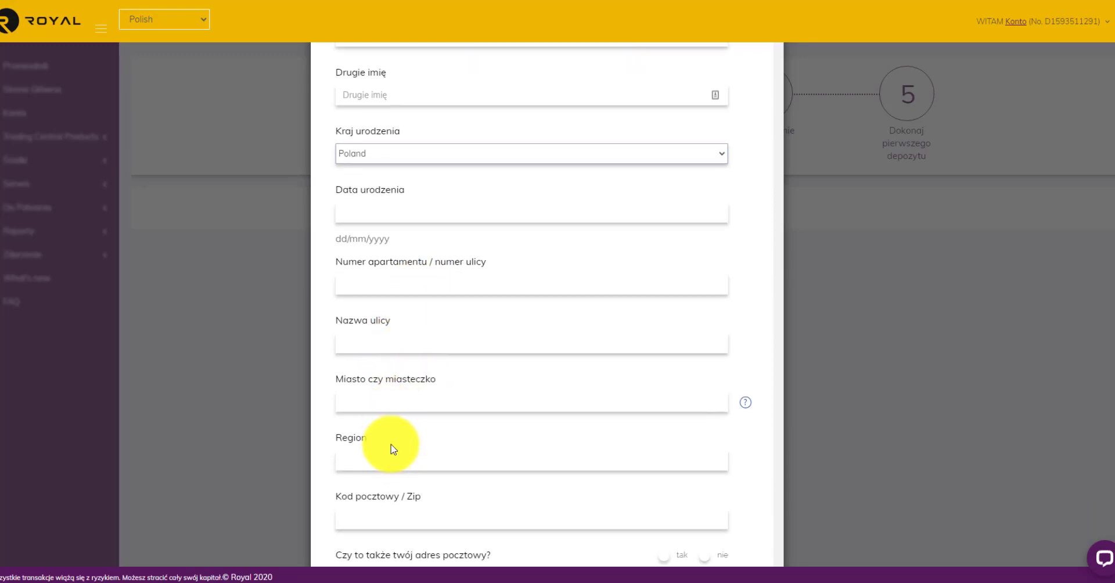
scroll(391, 447, "down", 3)
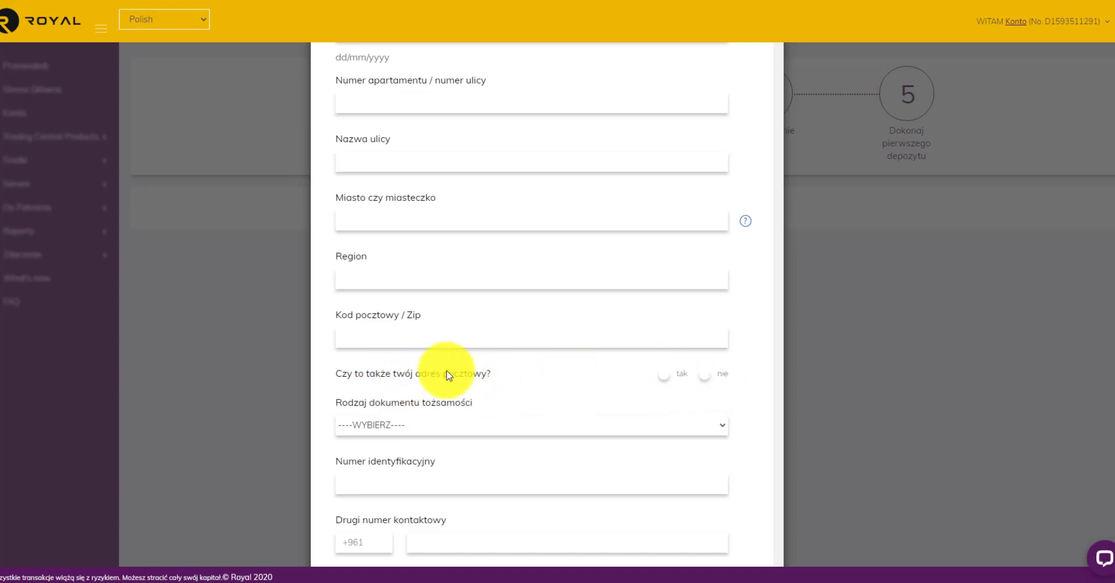
left_click(668, 378)
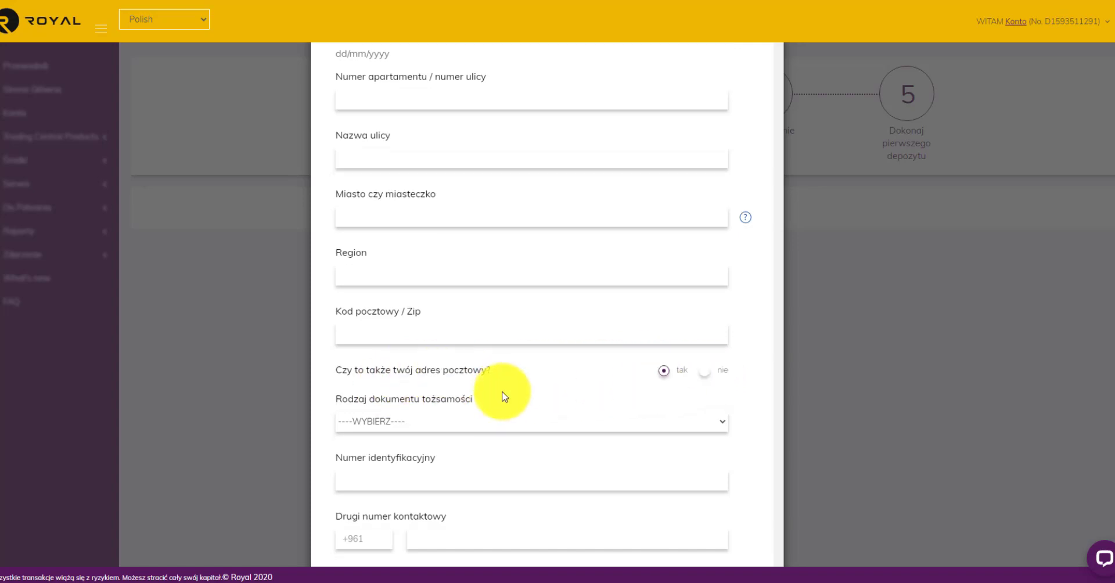
scroll(580, 251, "down", 2)
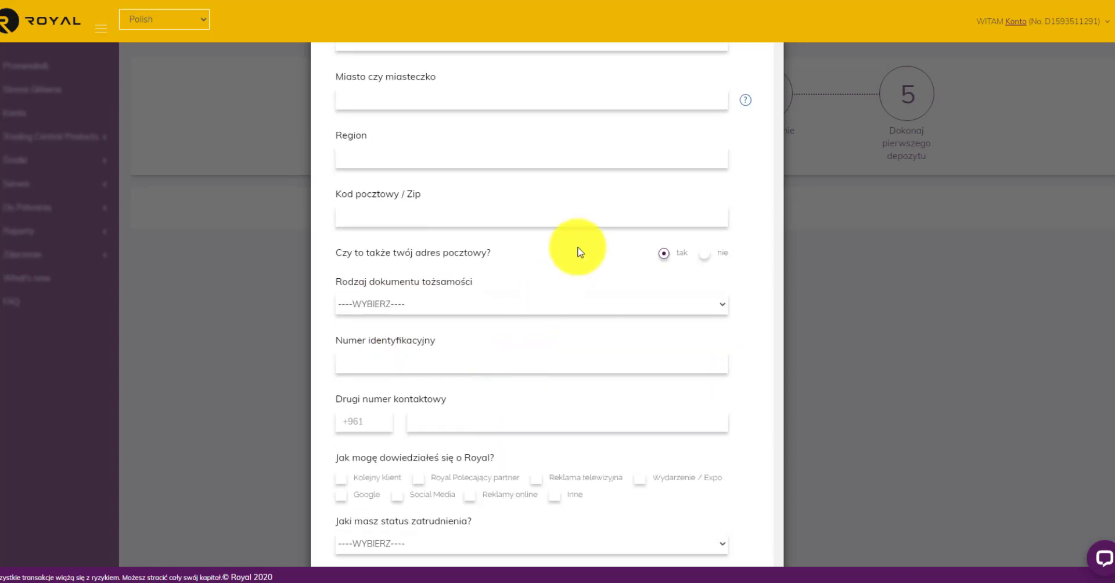
left_click(400, 309)
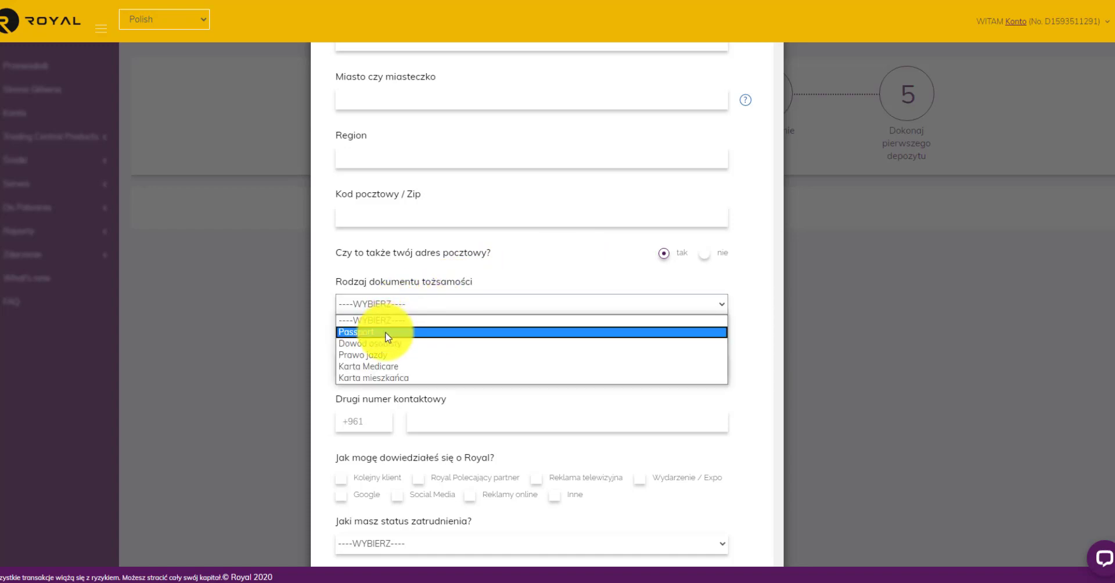
left_click(392, 345)
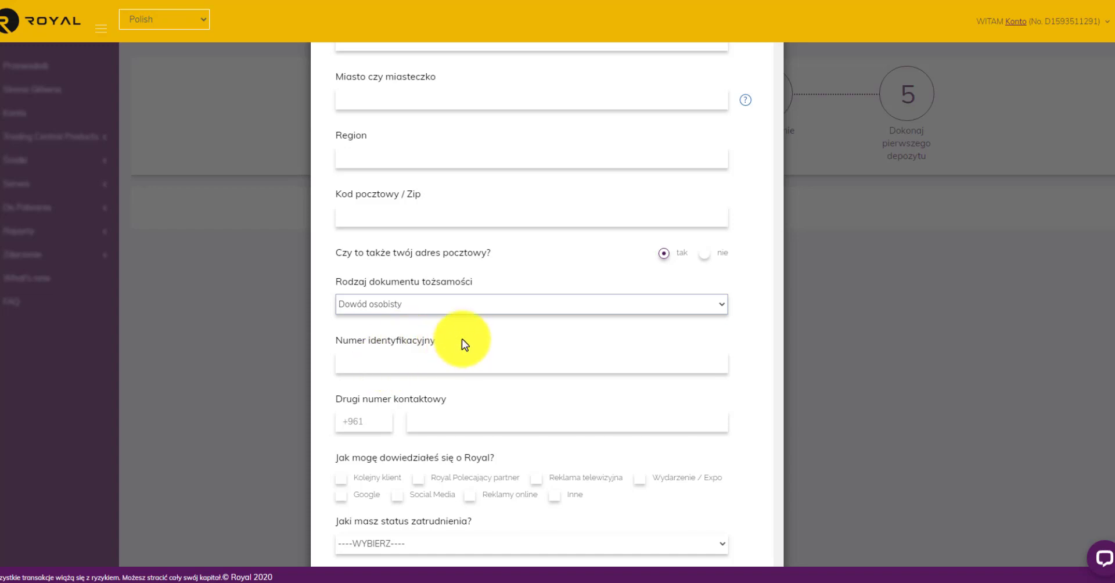
Mark Royal Polecający partner as the way of learning about Royal and enter EEC as the referring partner.
scroll(461, 342, "down", 1)
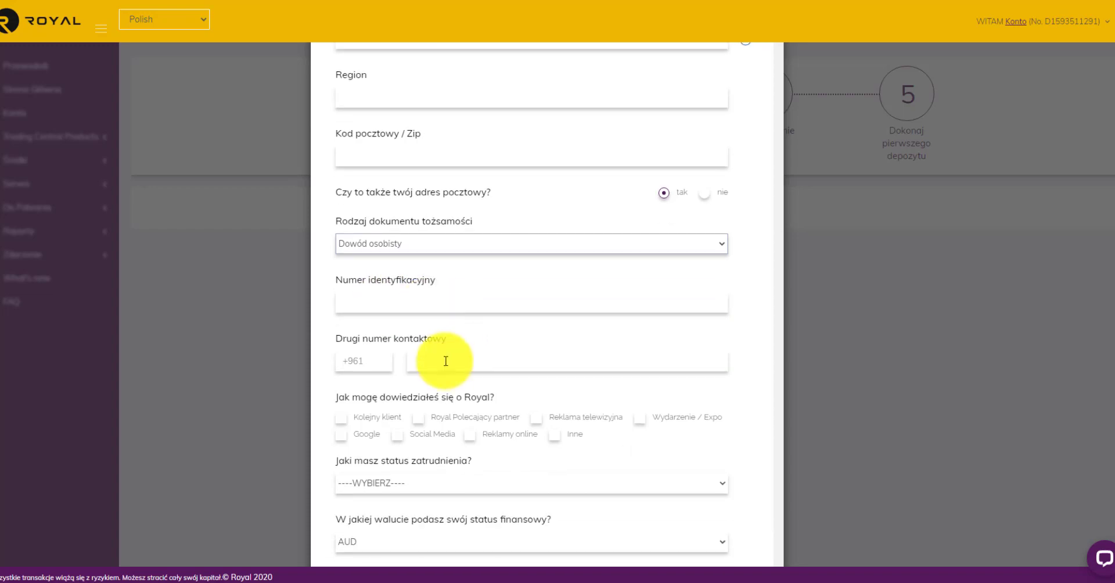
scroll(445, 361, "down", 2)
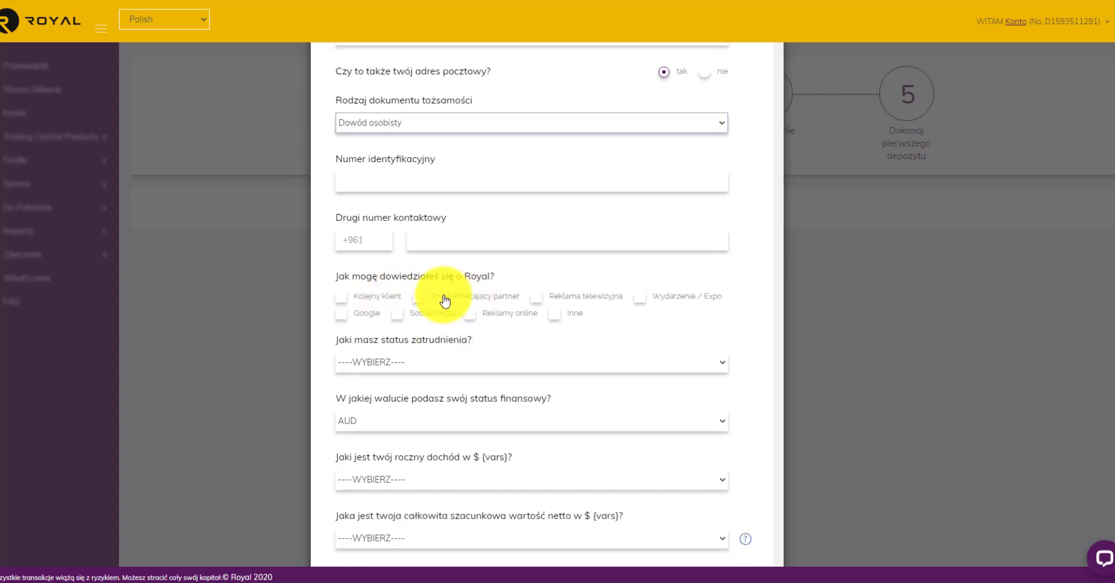
left_click(458, 301)
left_click(461, 364)
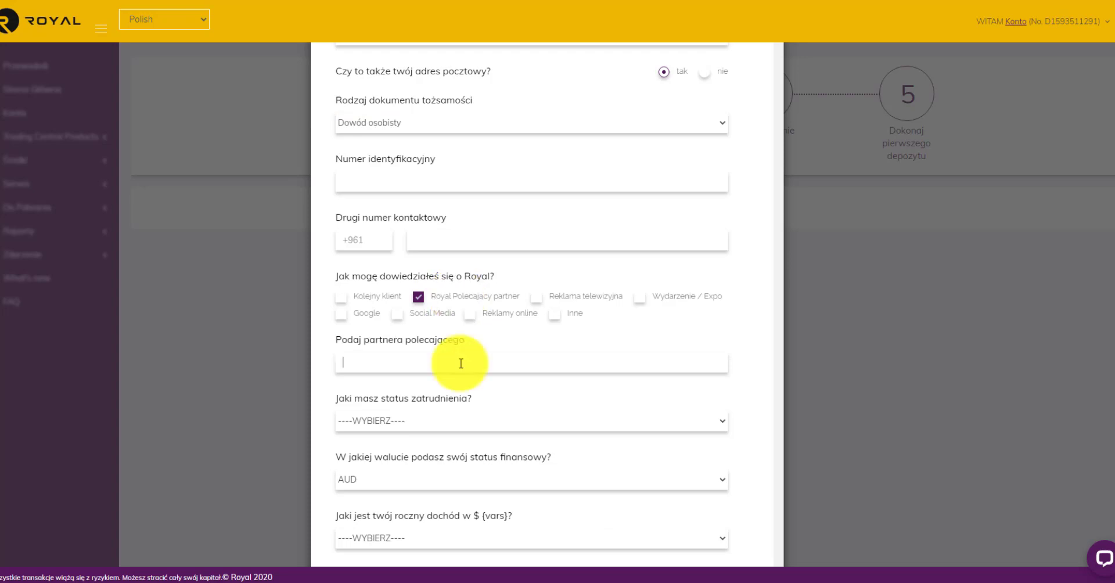
type("EEC")
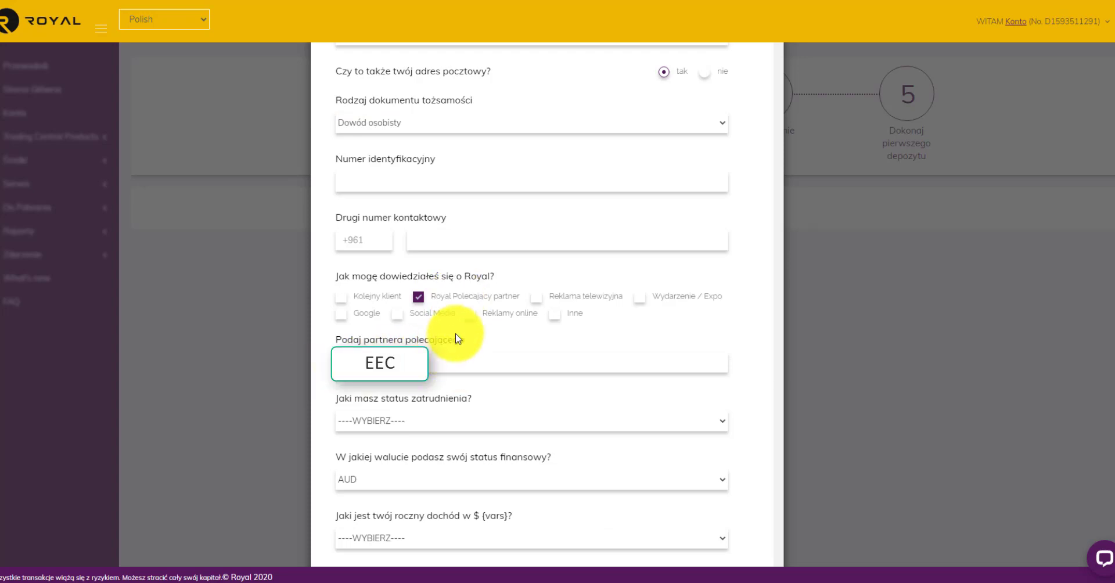
Set the currency for stating the financial status to USD.
scroll(455, 334, "down", 1)
scroll(459, 324, "up", 1)
scroll(510, 337, "down", 1)
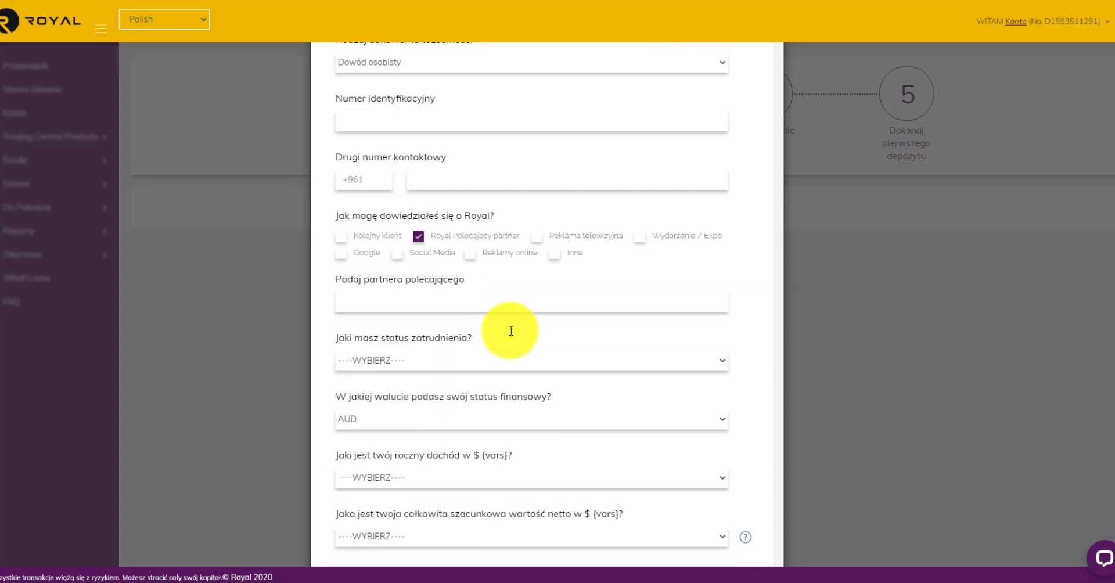
scroll(421, 361, "down", 1)
left_click(408, 358)
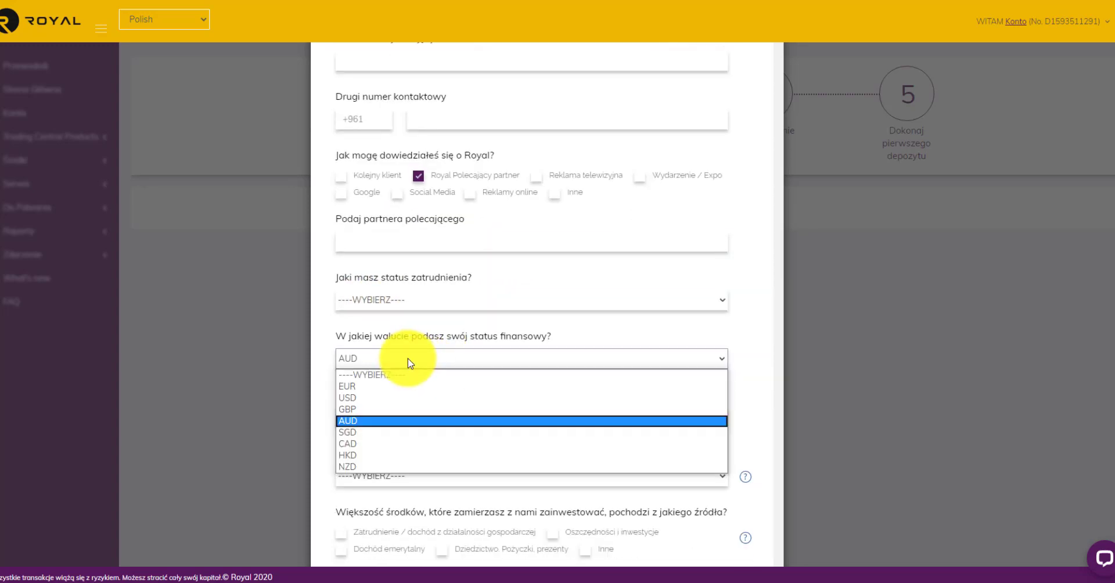
left_click(374, 404)
Set the annual income to $25,000 - $100,000 and the total estimated net worth to $50,000 - $250,000.
scroll(433, 367, "down", 1)
scroll(433, 367, "down", 1)
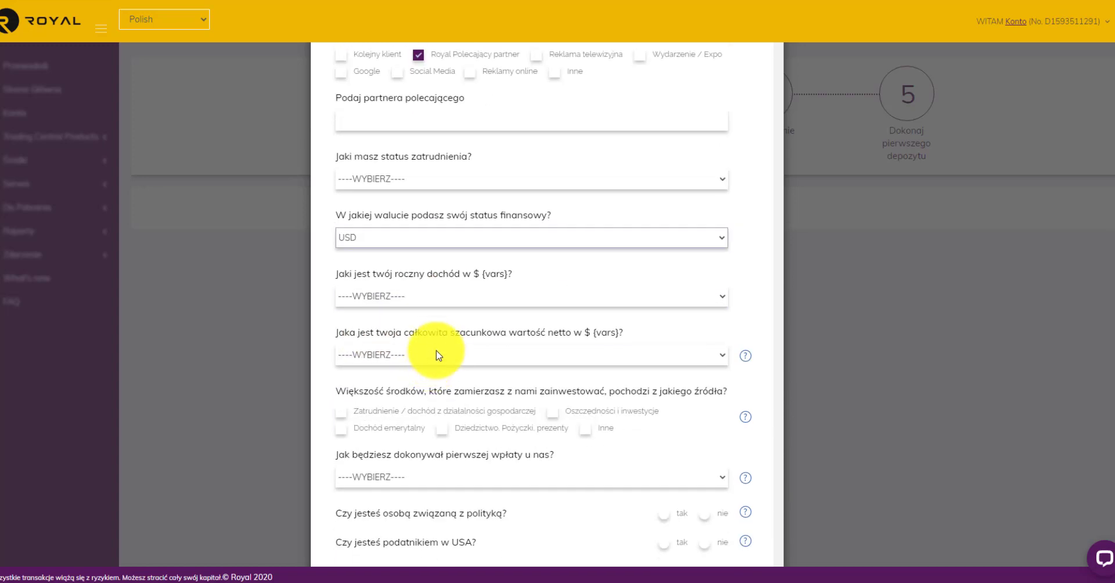
left_click(407, 302)
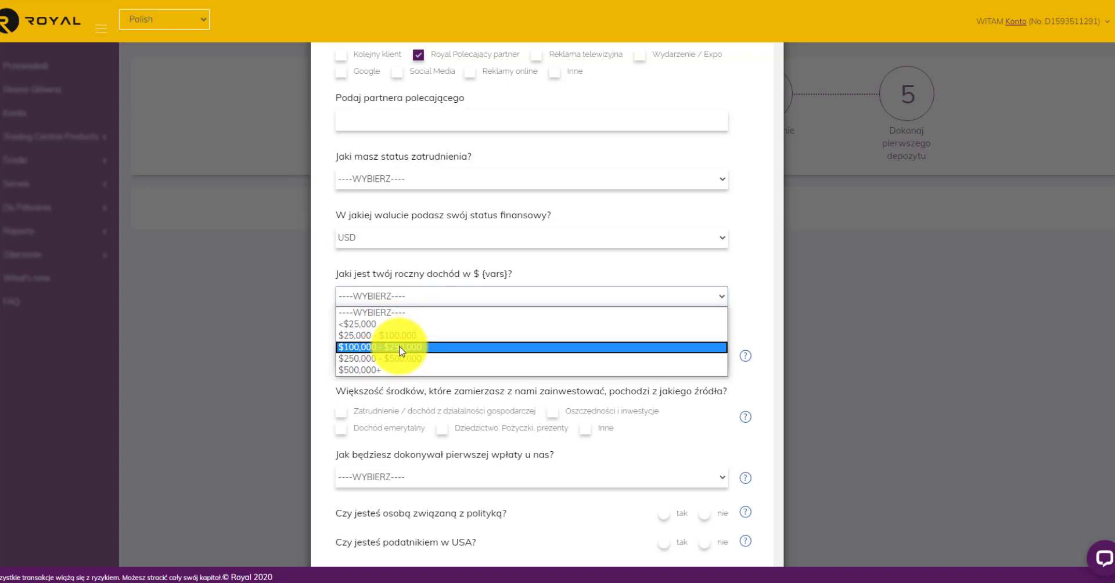
left_click(399, 349)
left_click(417, 294)
left_click(394, 334)
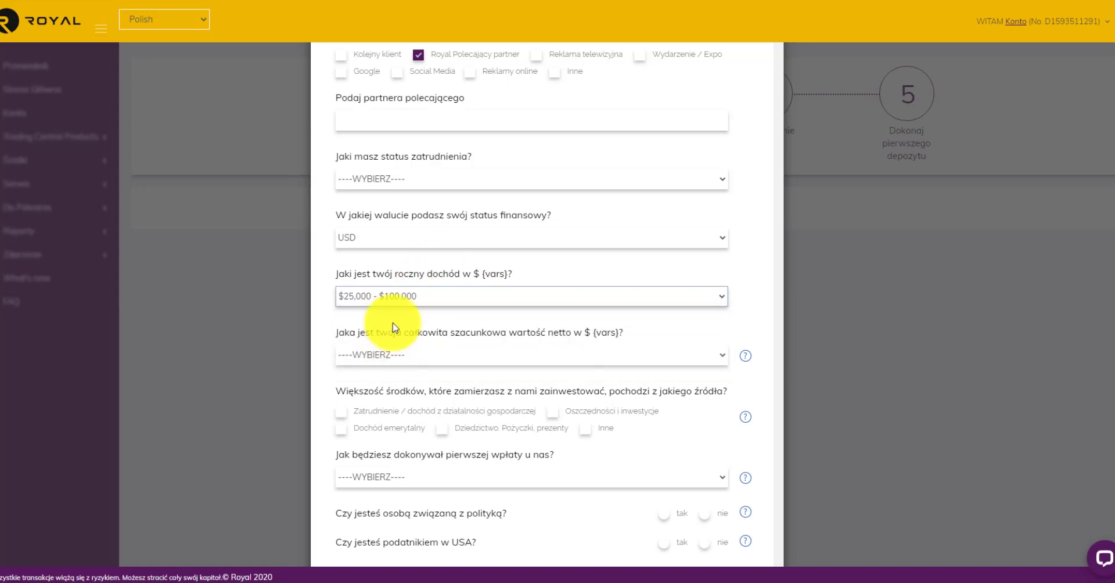
scroll(438, 329, "down", 1)
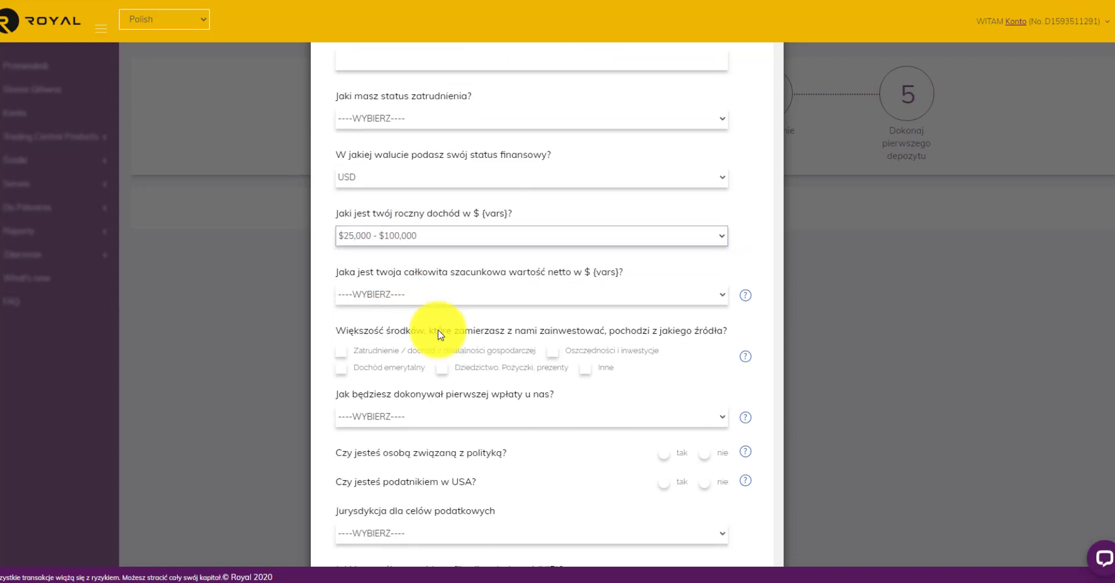
left_click(453, 301)
left_click(406, 330)
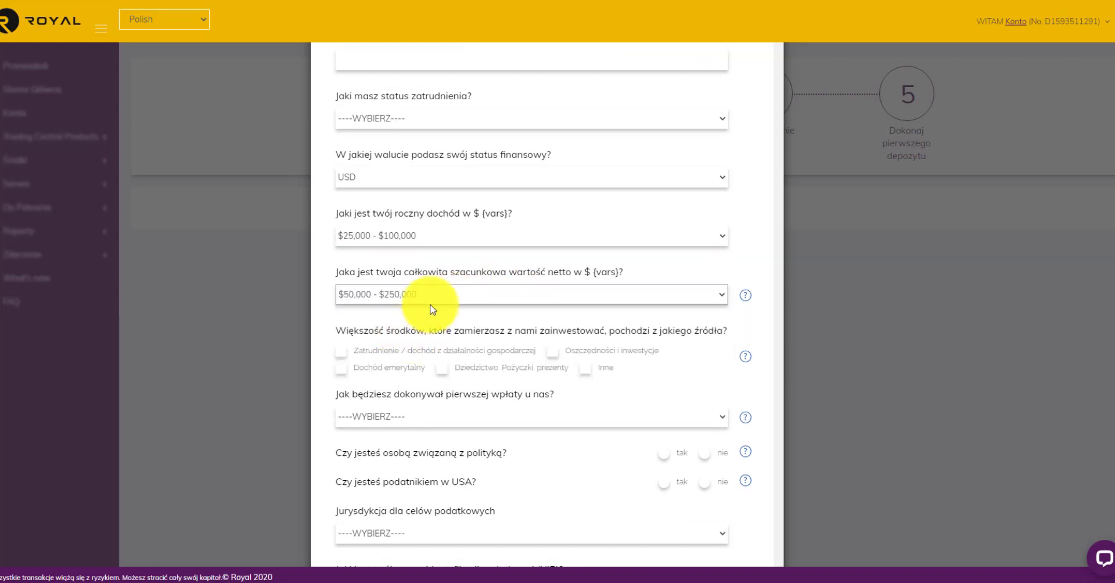
Mark employment/business income as the source of funds and choose Więcej niż jedna metoda płatności for the first deposit.
scroll(477, 346, "down", 1)
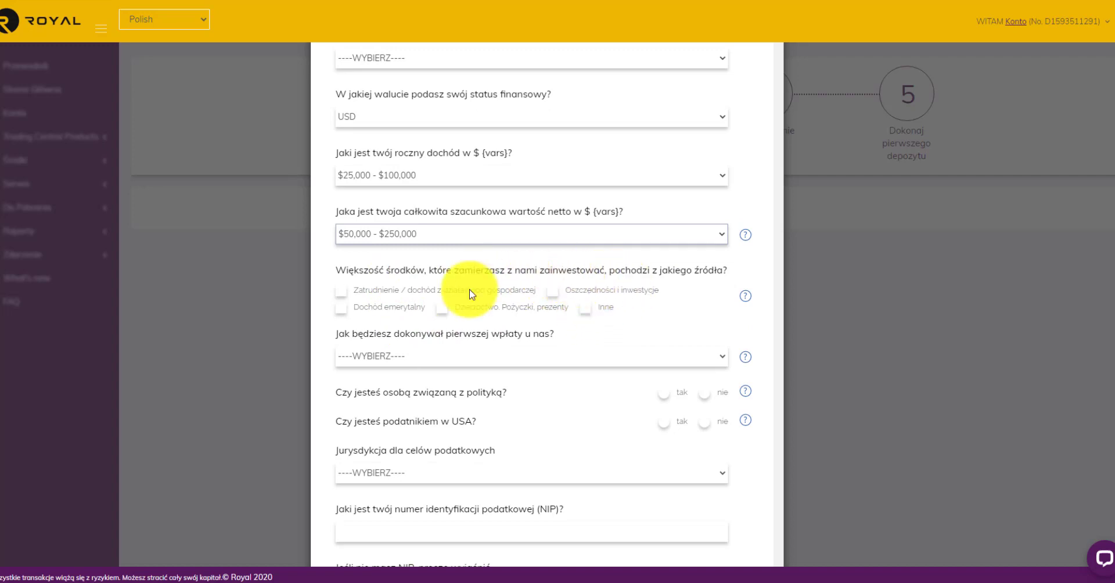
left_click(401, 290)
scroll(514, 273, "down", 3)
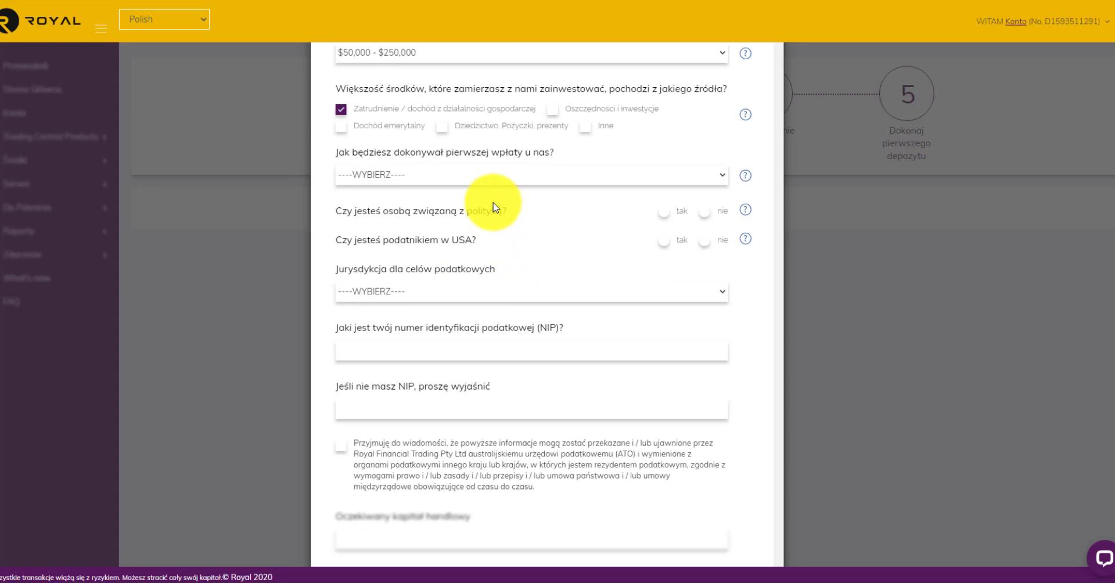
left_click(479, 175)
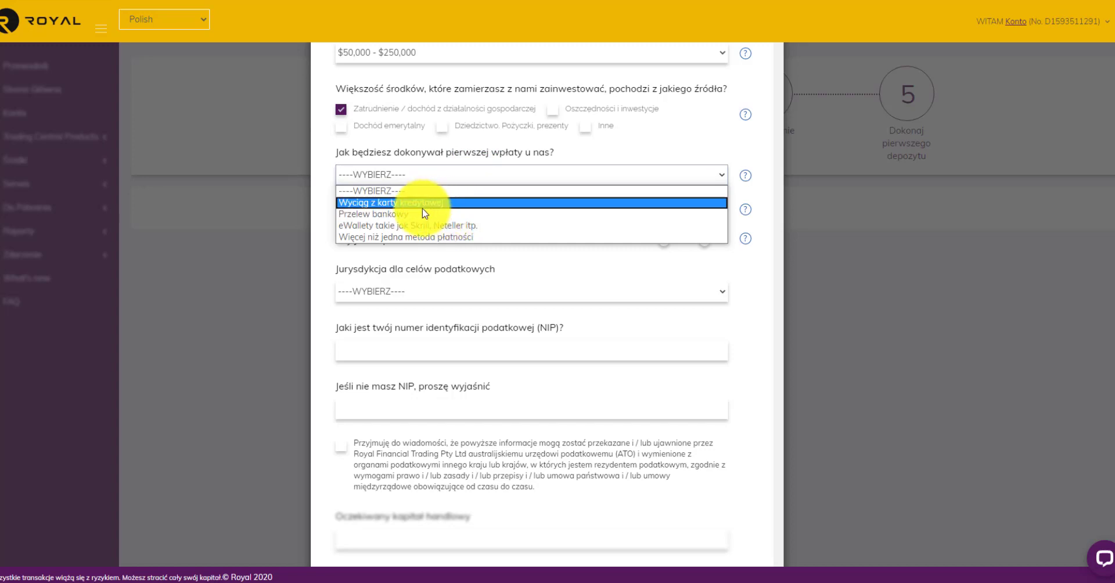
left_click(410, 237)
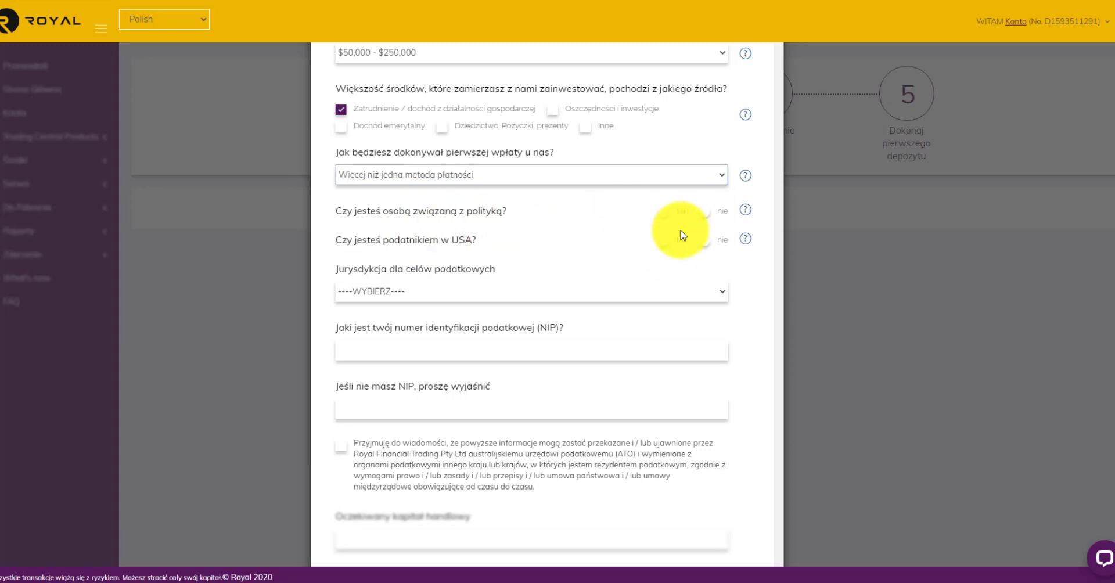
Answer nie to both the political-connection and US-taxpayer questions, then review the tax jurisdiction and NIP fields.
left_click(704, 212)
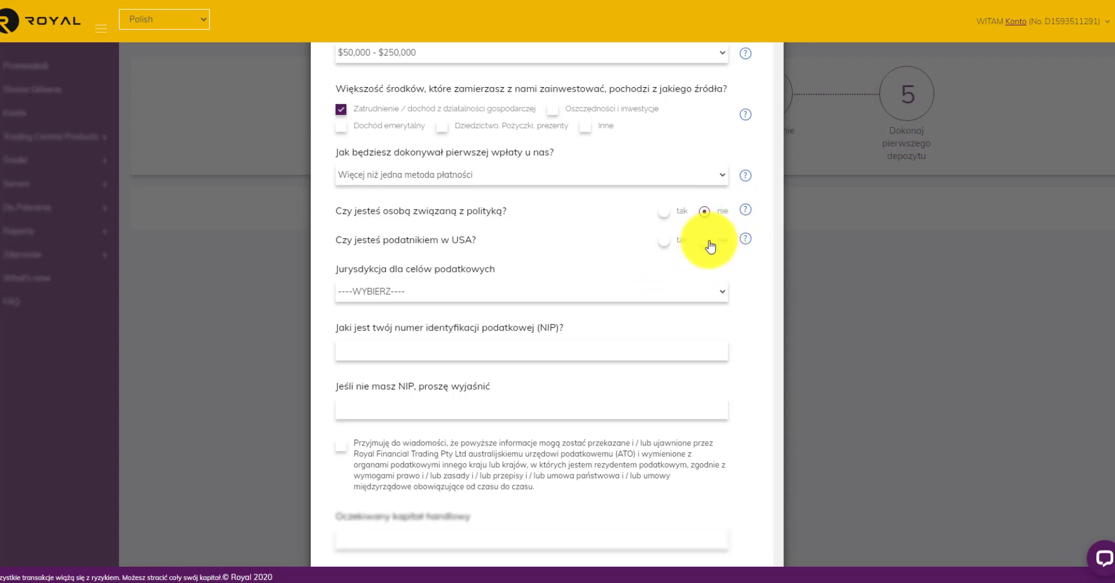
left_click(405, 295)
left_click(407, 296)
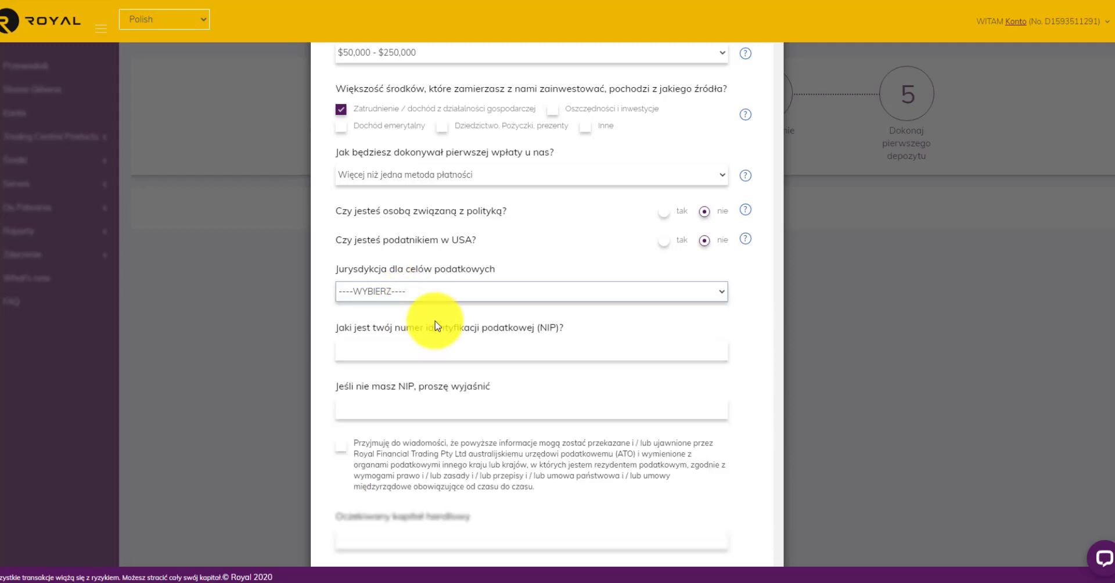
scroll(474, 316, "down", 1)
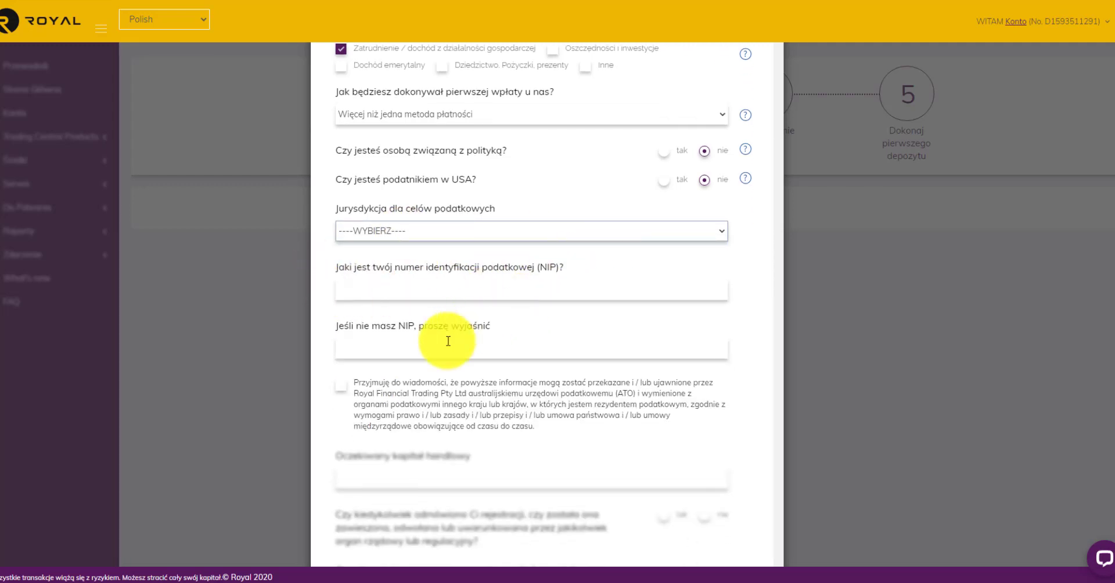
scroll(430, 336, "down", 2)
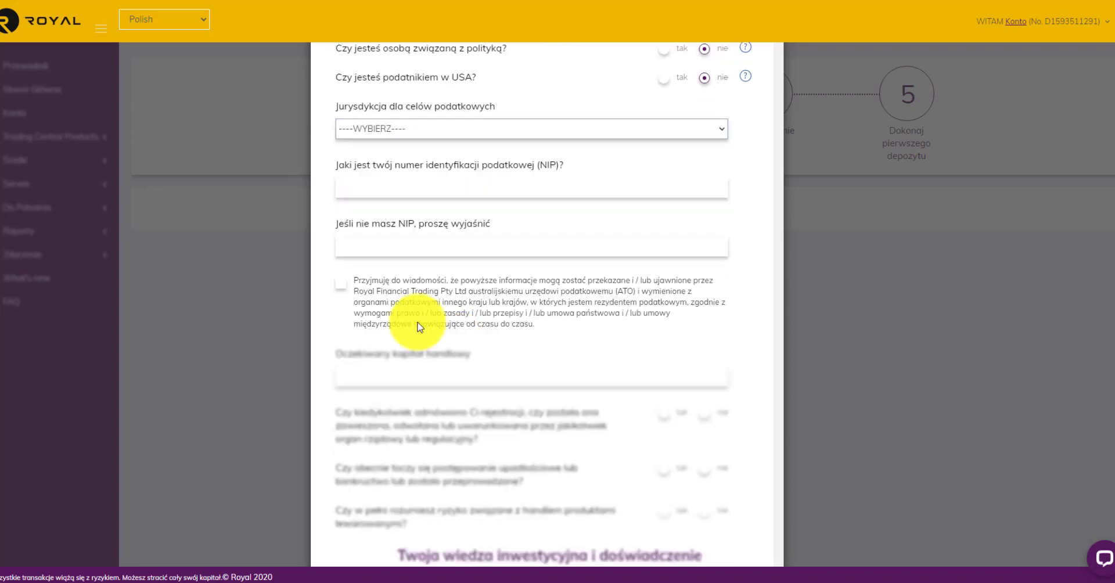
Accept the tax-information disclosure statement and answer nie to the question about a refused or suspended registration.
left_click(341, 265)
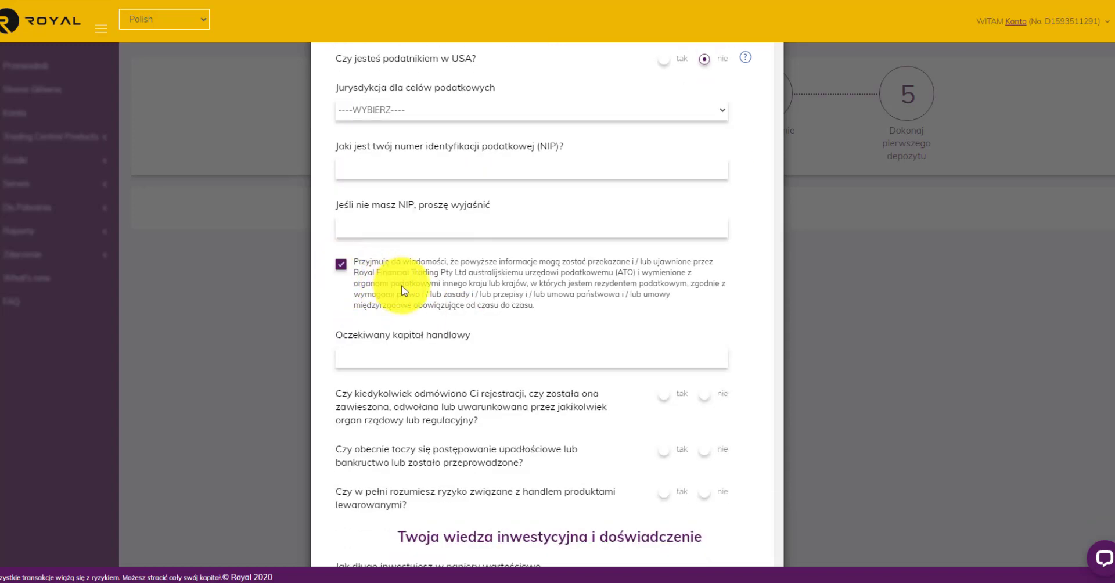
scroll(409, 301, "down", 1)
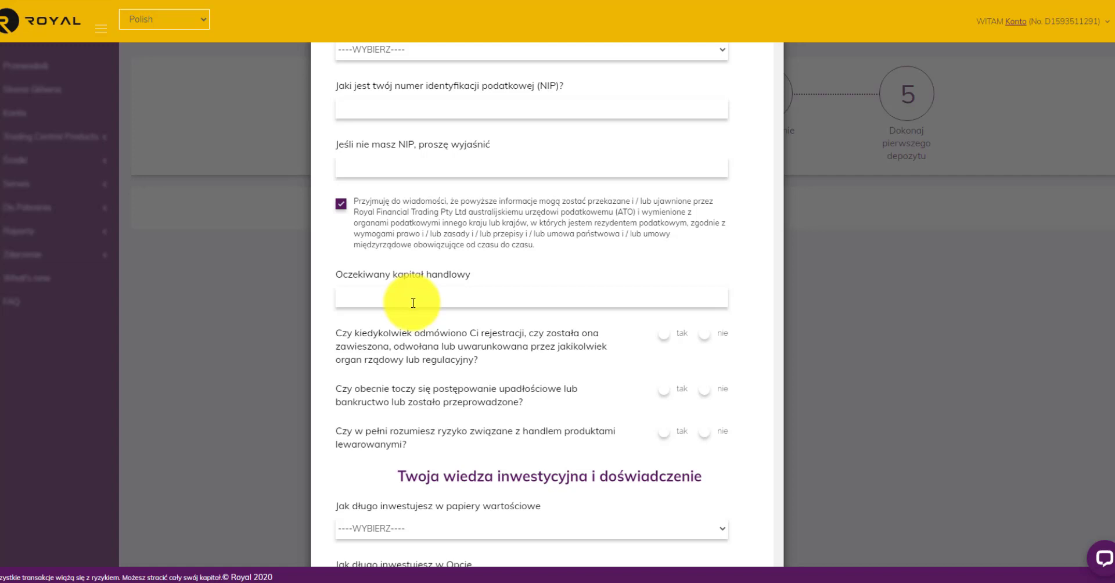
scroll(413, 303, "down", 1)
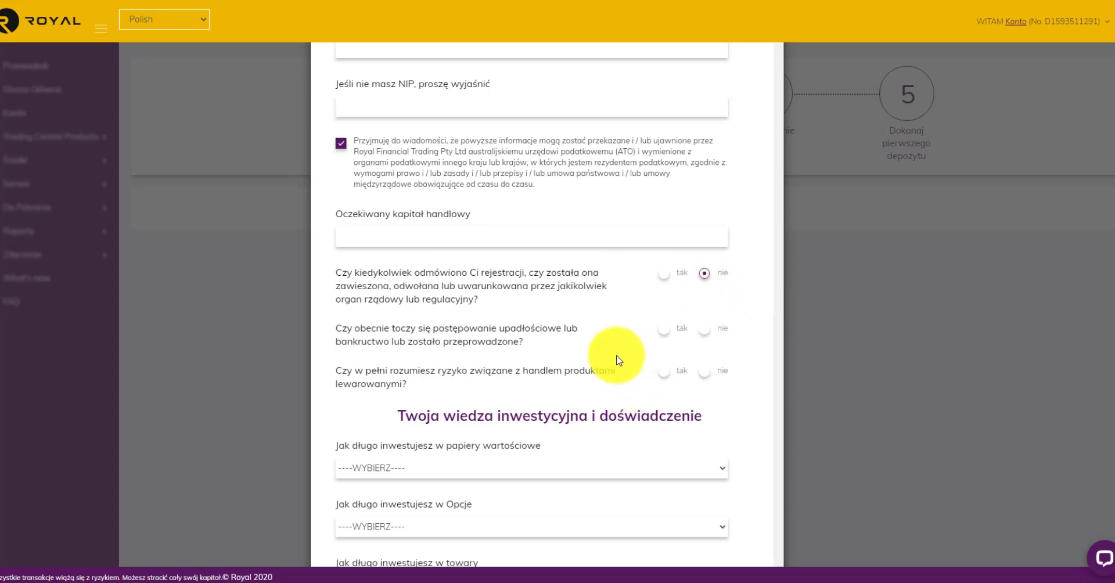
Answer nie to the bankruptcy question and tak to fully understanding the risk of trading leveraged products.
left_click(704, 329)
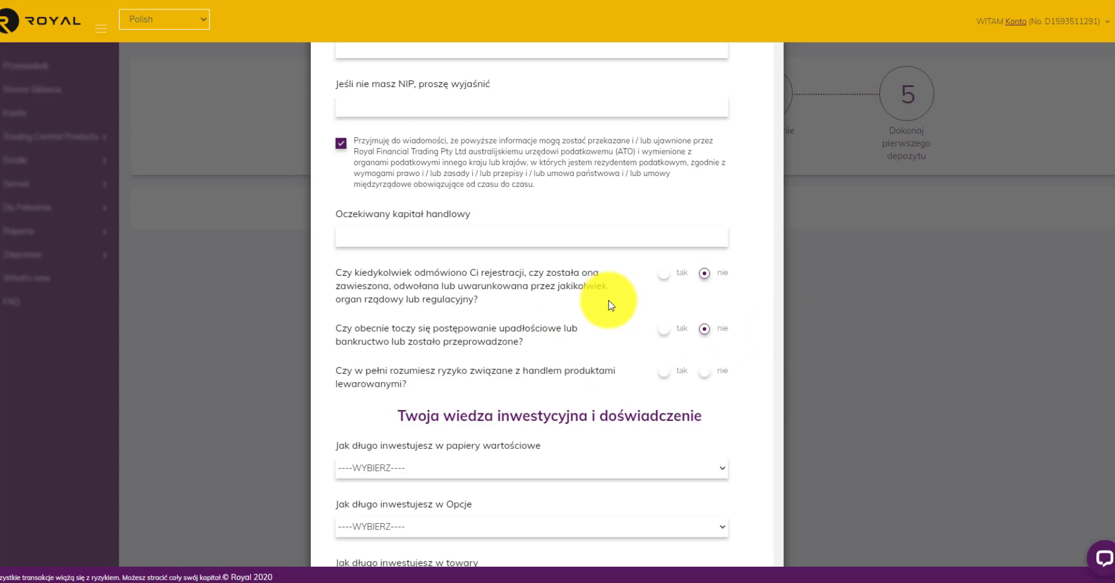
scroll(604, 307, "down", 1)
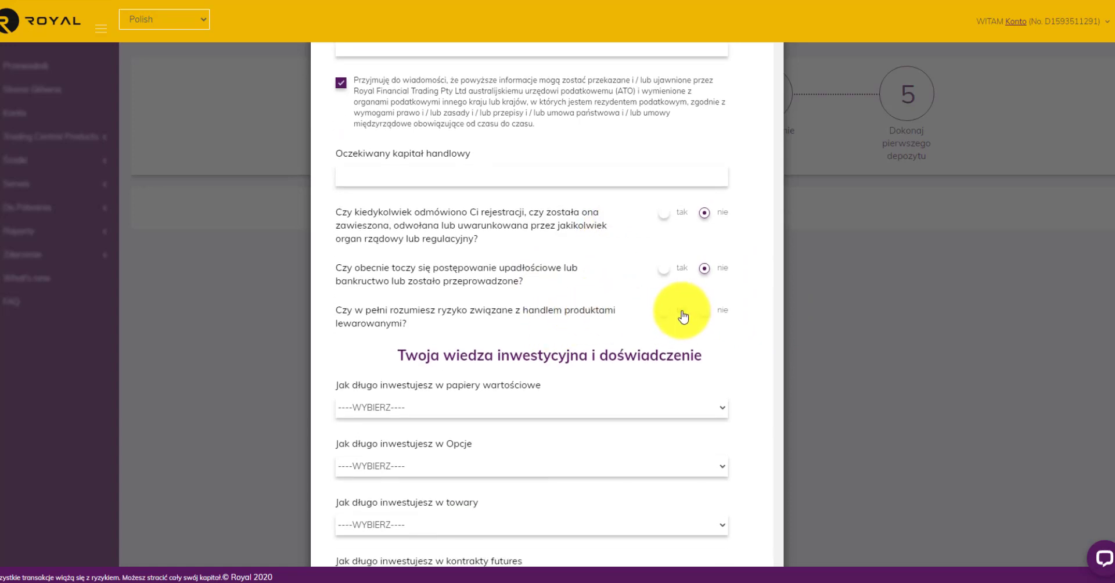
scroll(639, 313, "down", 3)
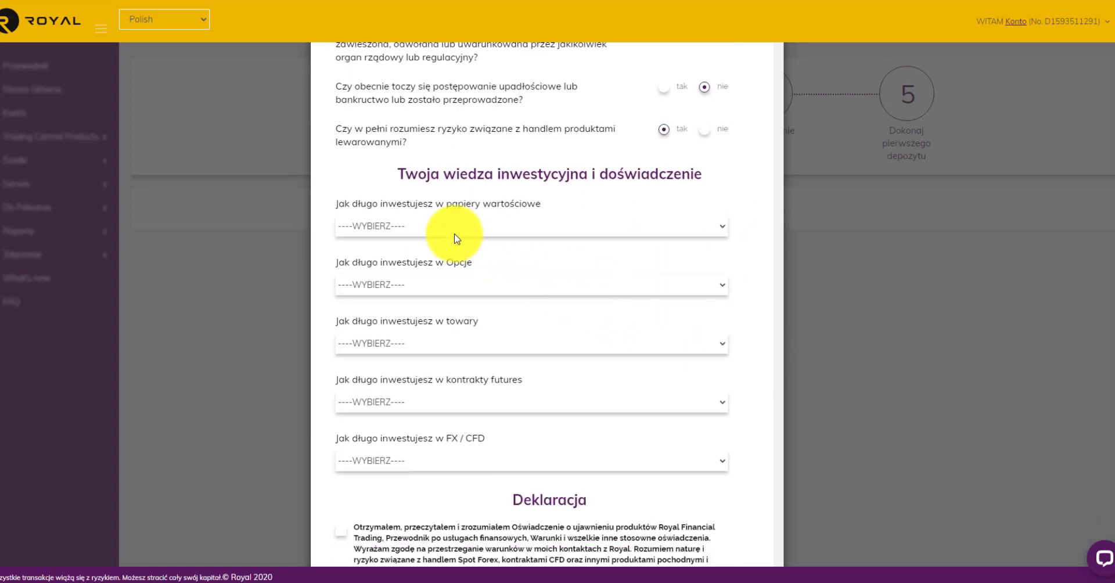
Set the investing experience to Brak doświadczenia for securities, 1 to 2 years for options and 2 to 3 years for commodities.
left_click(423, 230)
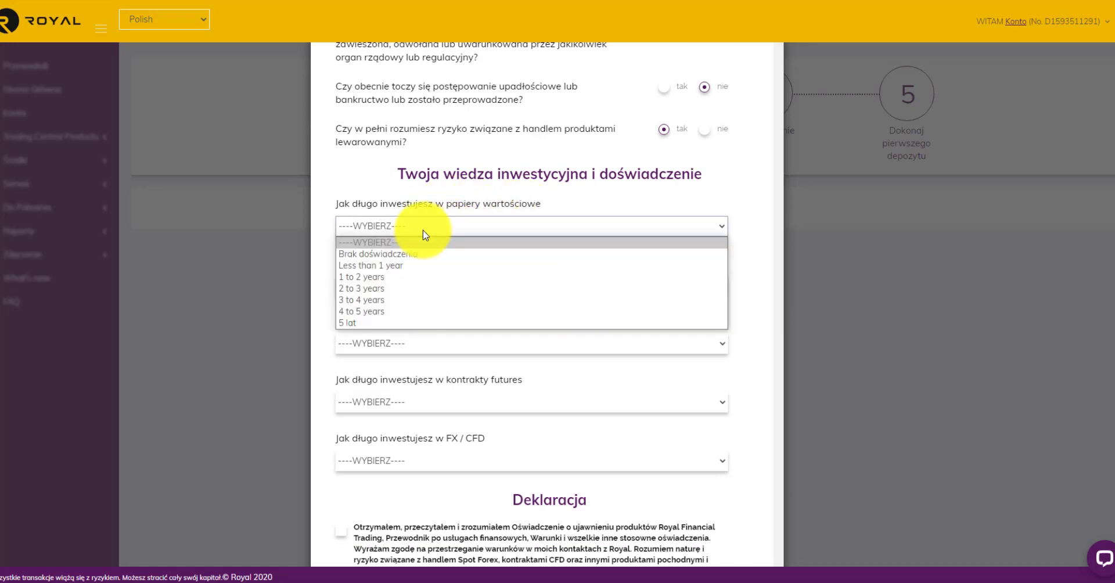
left_click(419, 261)
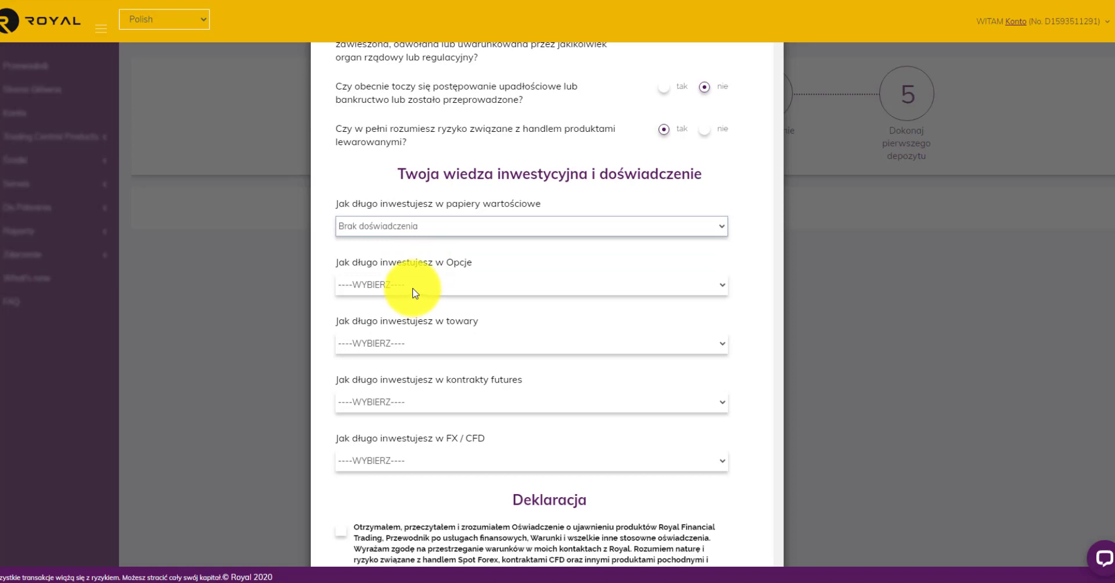
left_click(415, 292)
left_click(406, 341)
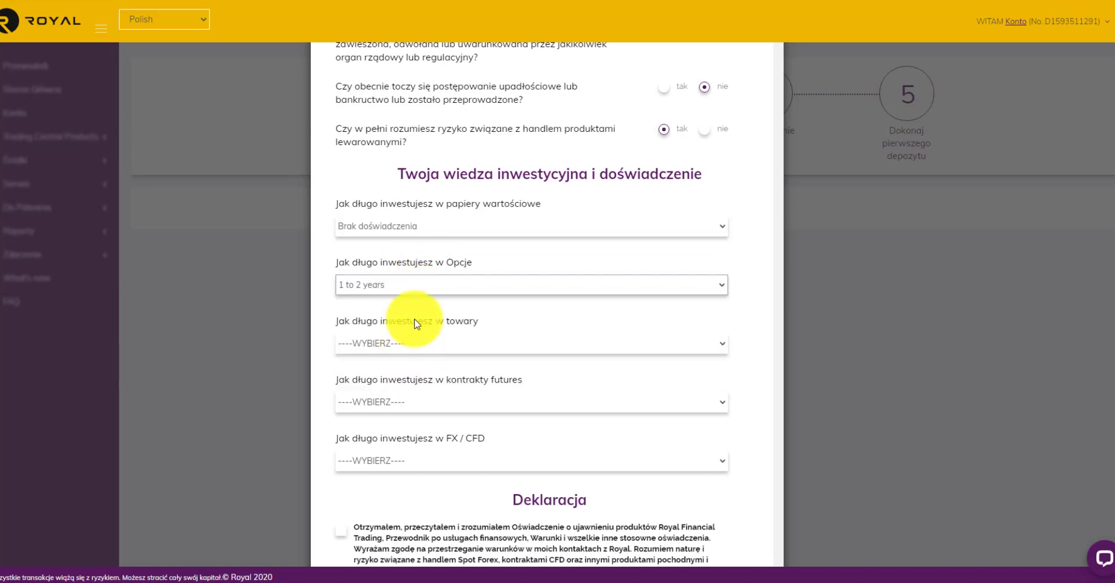
left_click(428, 345)
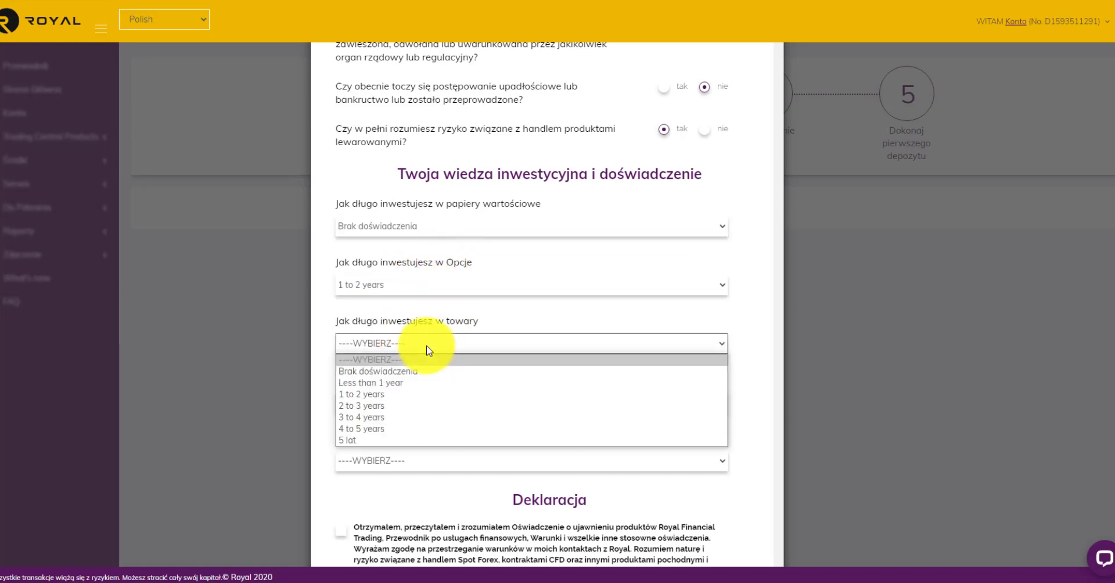
left_click(394, 406)
Set the investing experience to 2 to 3 years for futures contracts and 4 to 5 years for FX / CFD.
scroll(488, 303, "down", 1)
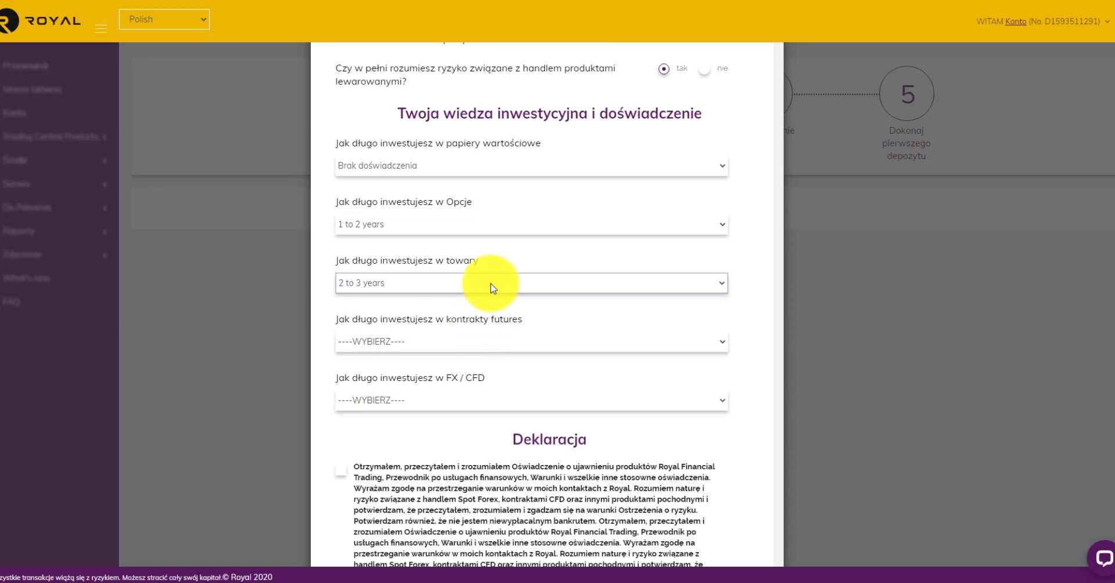
left_click(424, 349)
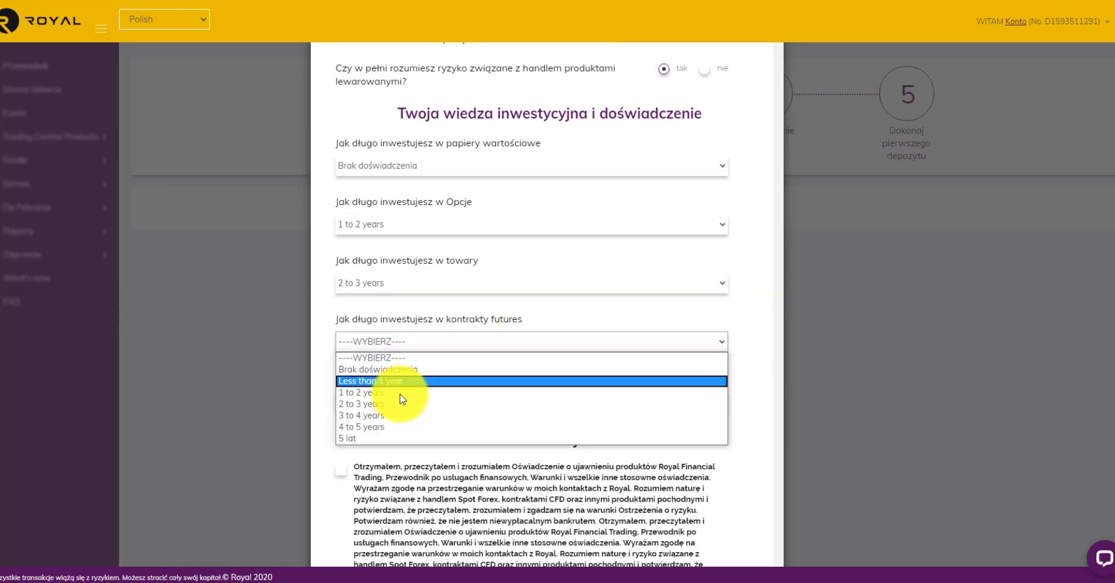
left_click(393, 406)
scroll(443, 378, "down", 1)
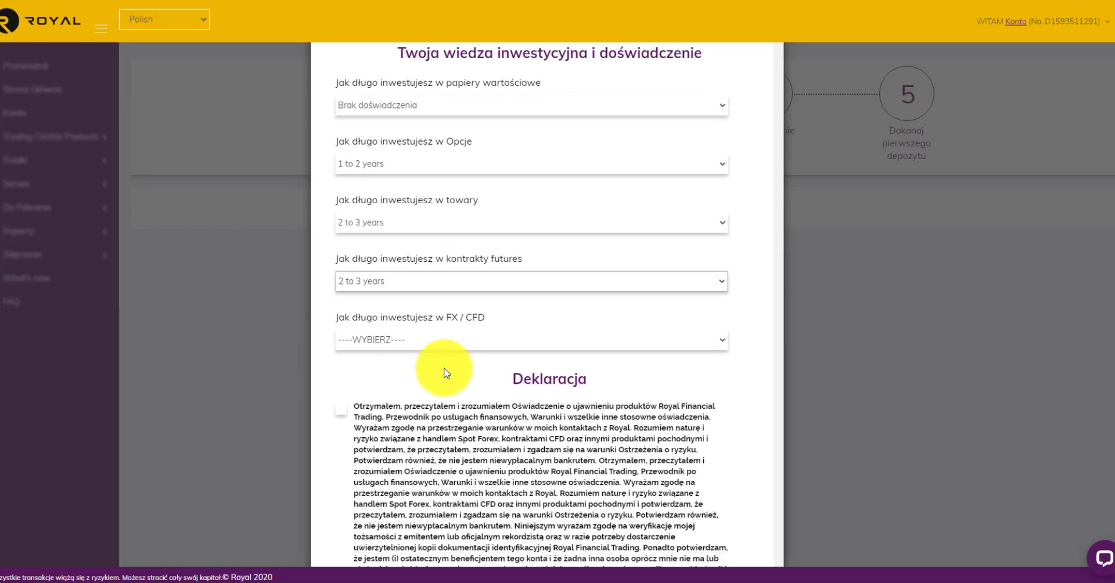
left_click(401, 342)
left_click(379, 437)
left_click(396, 343)
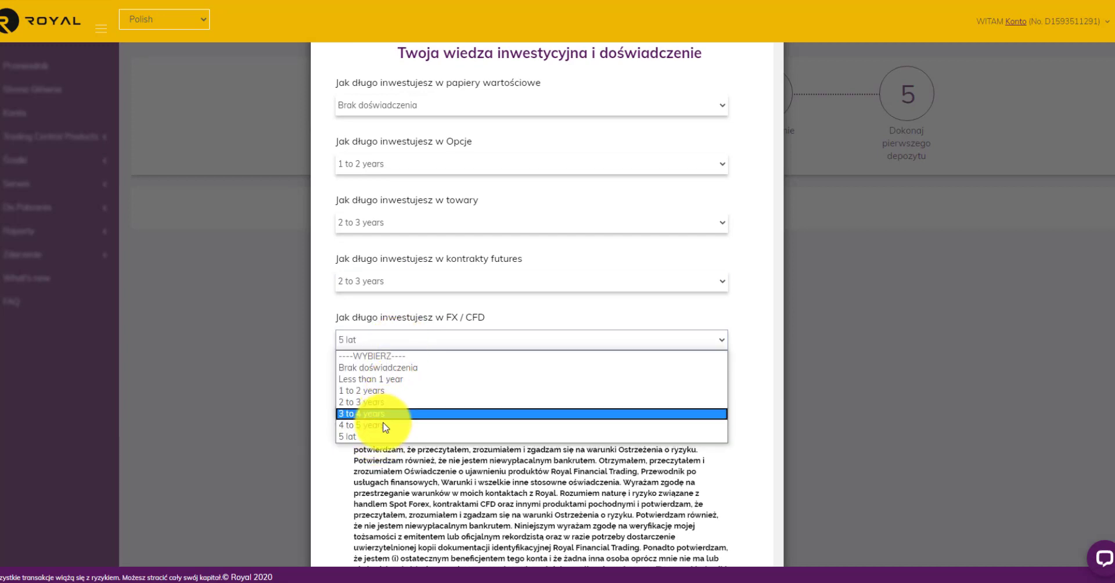
left_click(386, 425)
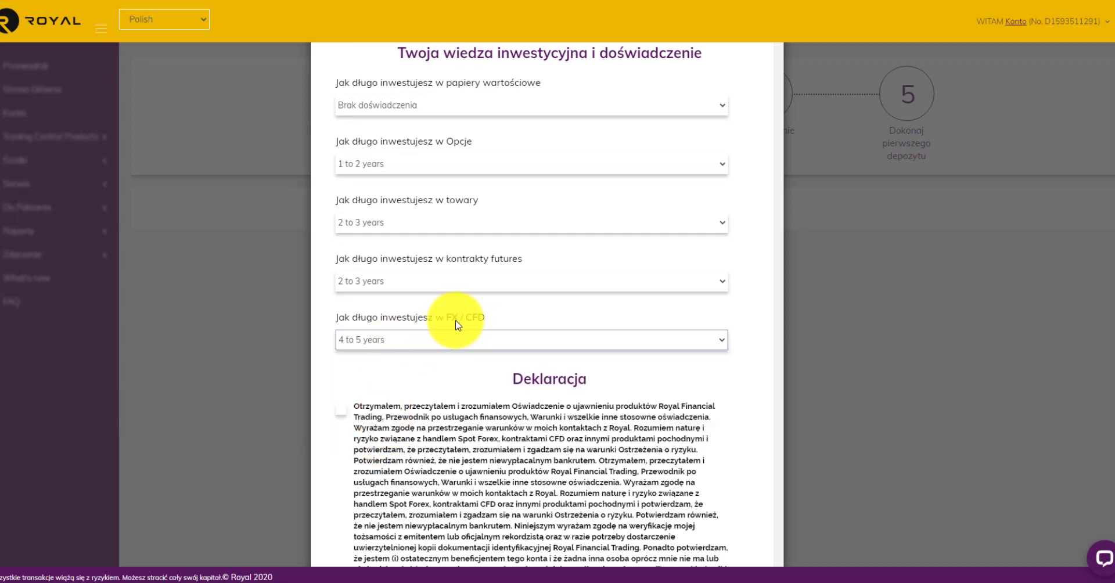
Accept the Deklaracja statement and submit the profile questionnaire to reach the trading account setup.
scroll(499, 324, "down", 1)
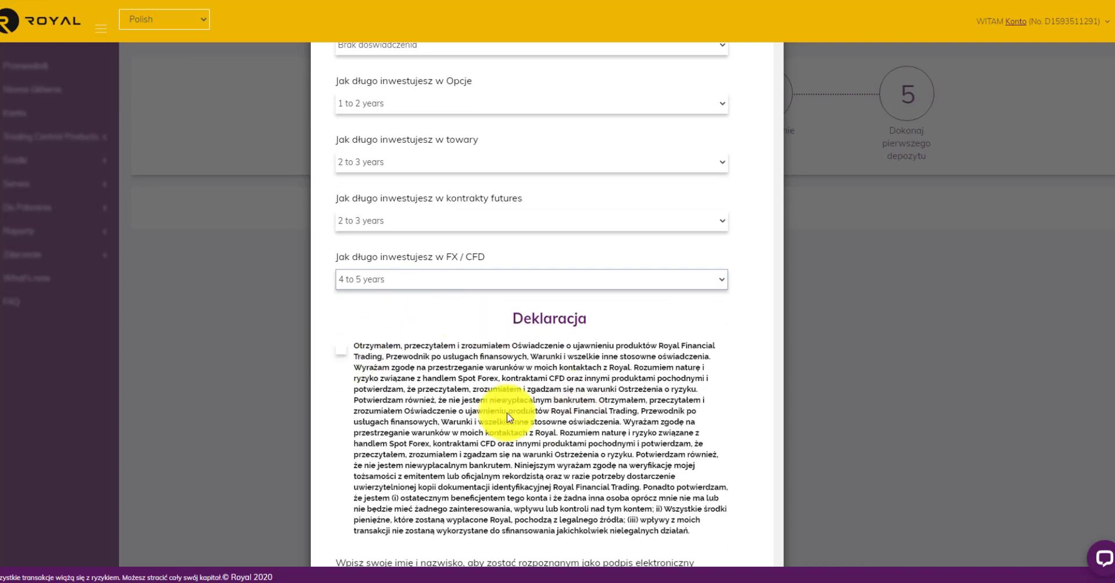
left_click(342, 349)
scroll(449, 340, "down", 3)
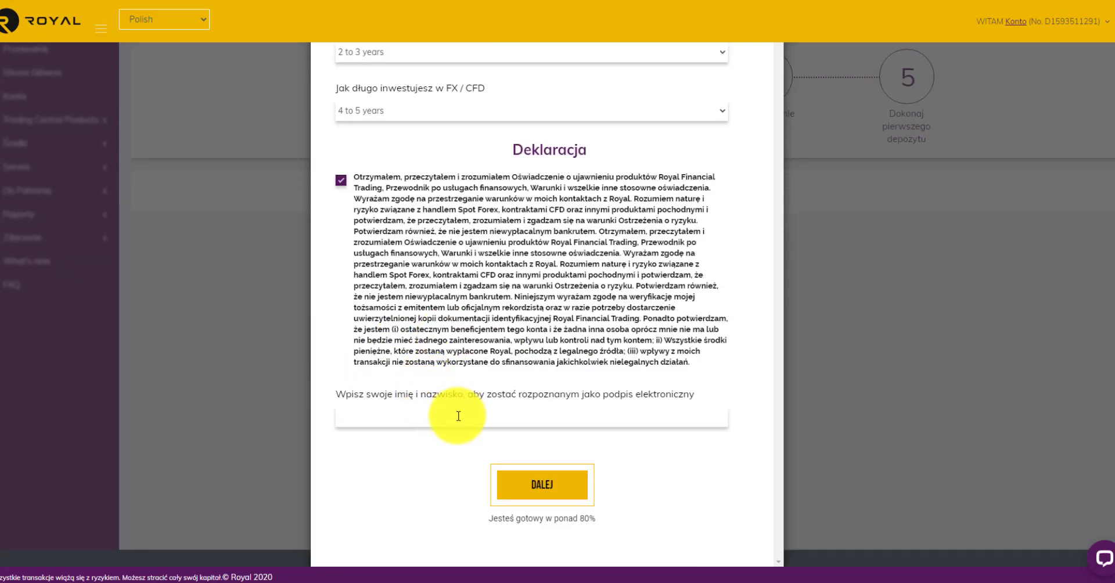
left_click(568, 478)
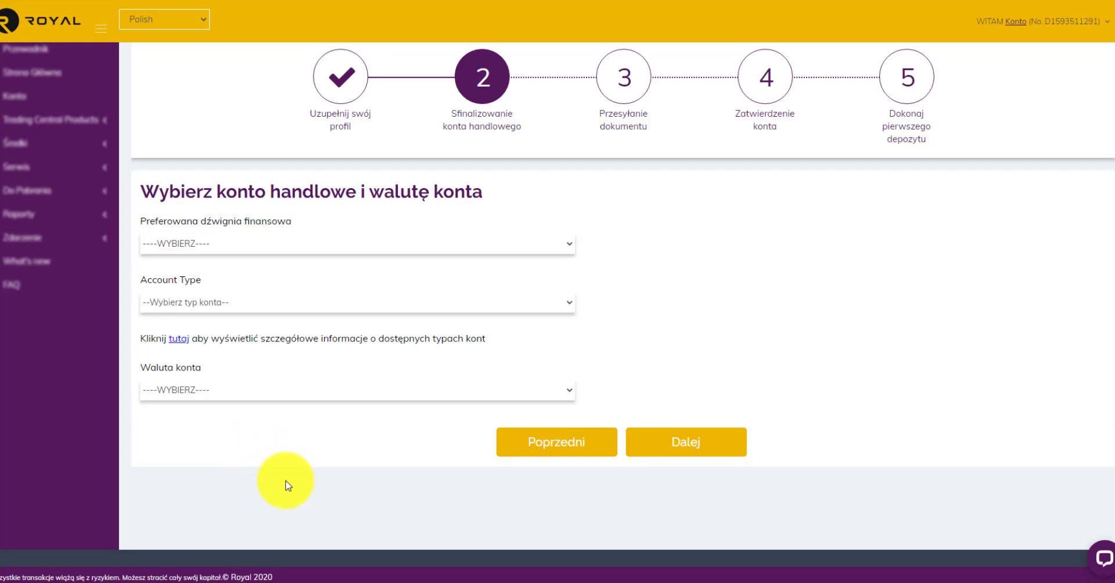
Configure the trading account with 400:1 leverage, type CORE - Spreads Starting from 0 Pips and currency USD, and continue to document upload.
left_click(238, 243)
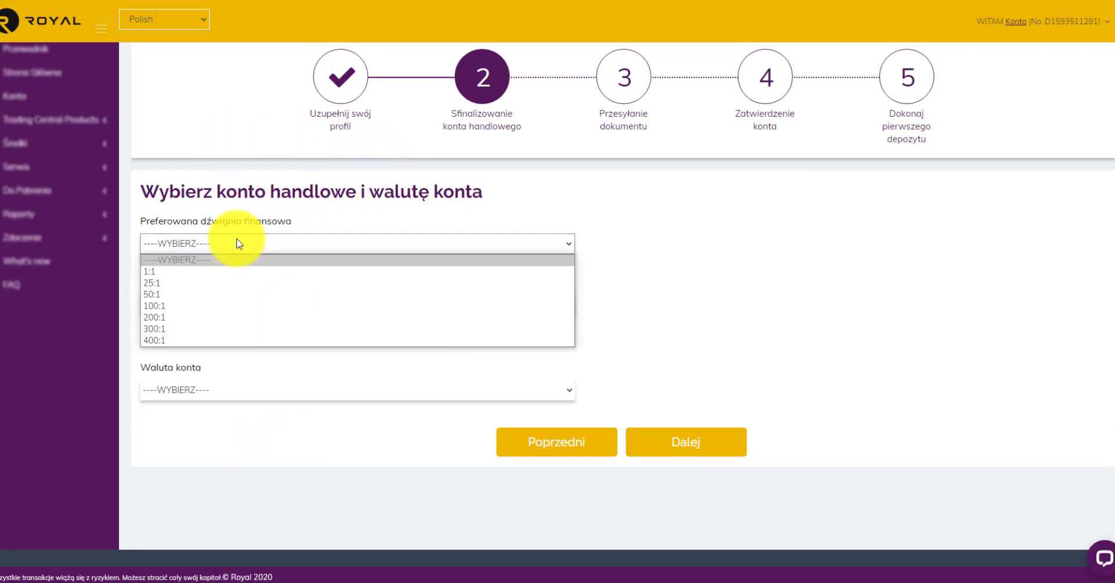
left_click(180, 341)
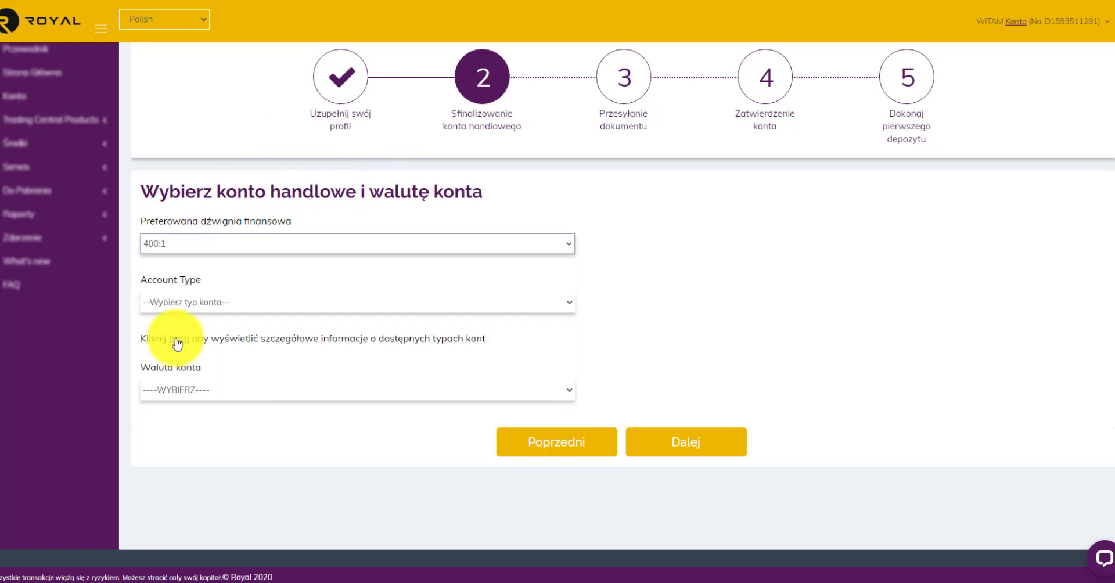
left_click(219, 303)
left_click(218, 344)
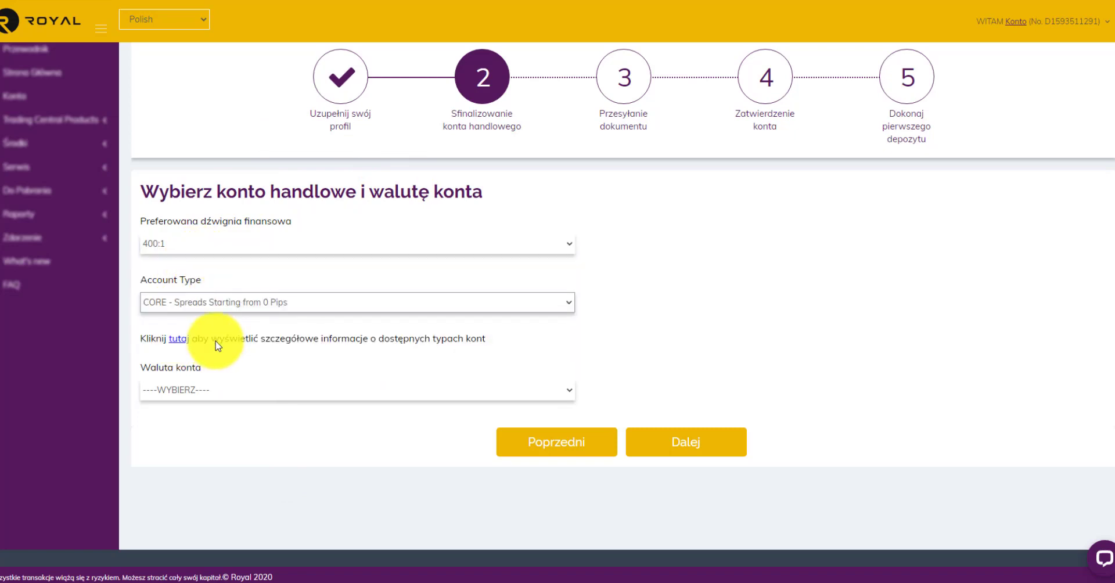
left_click(236, 391)
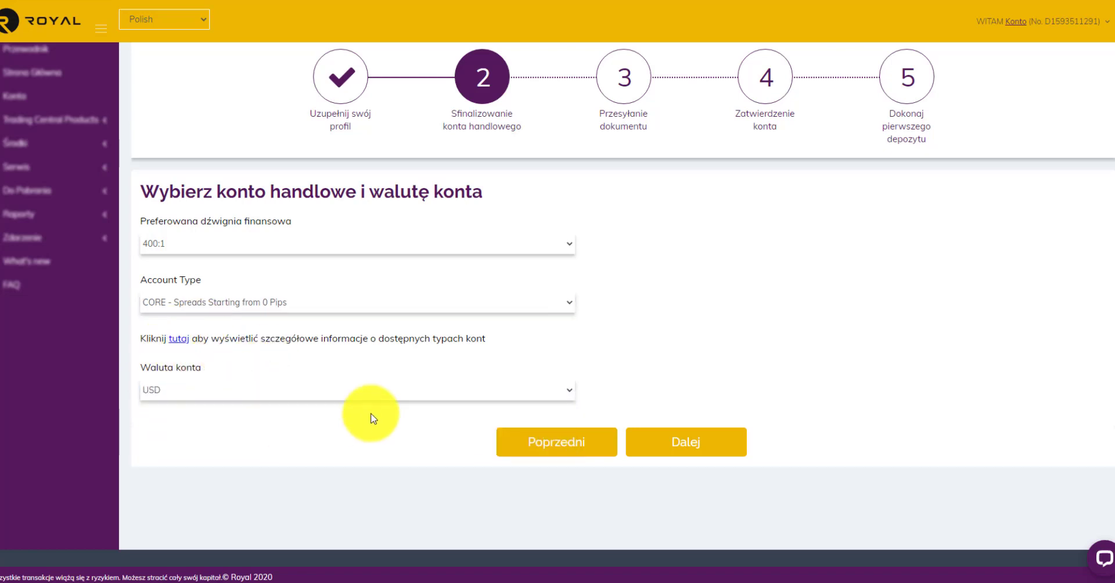
left_click(696, 444)
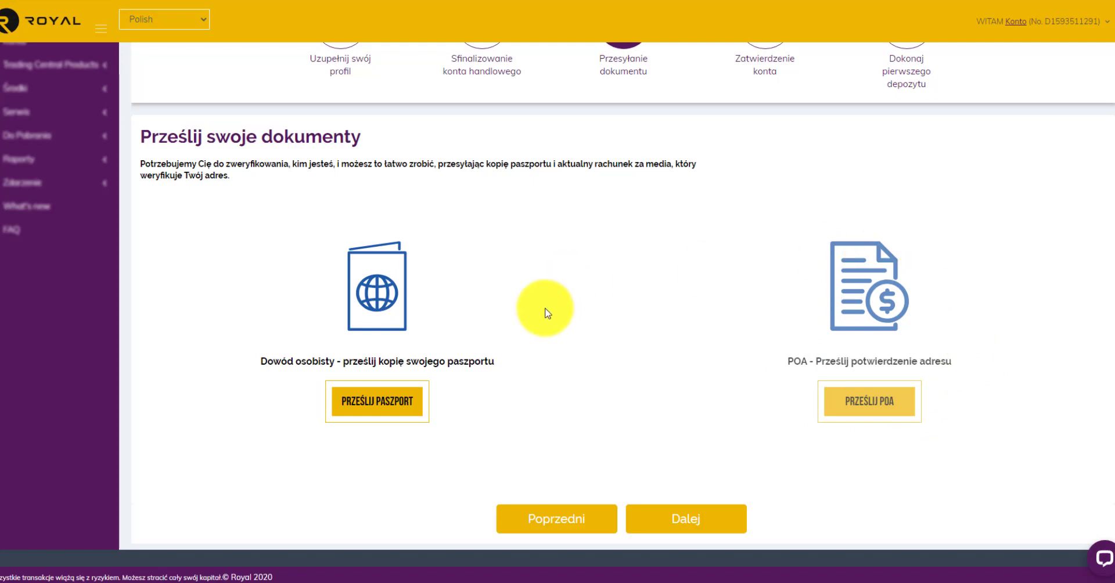
Go through the passport upload, choose Wyciąg bankowy as the proof-of-address document and finalize the registration.
left_click(377, 405)
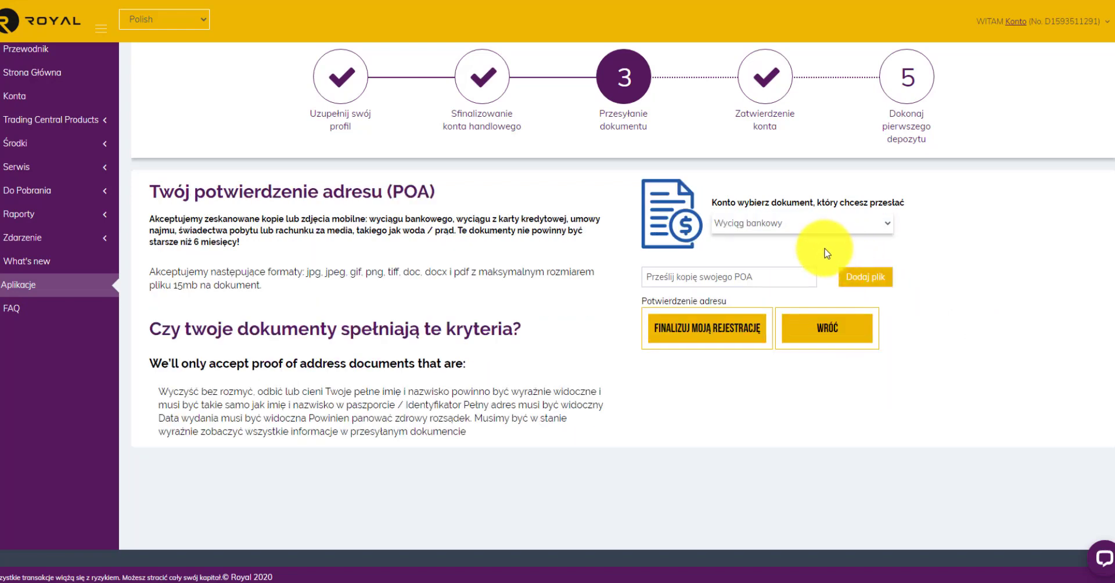
left_click(817, 225)
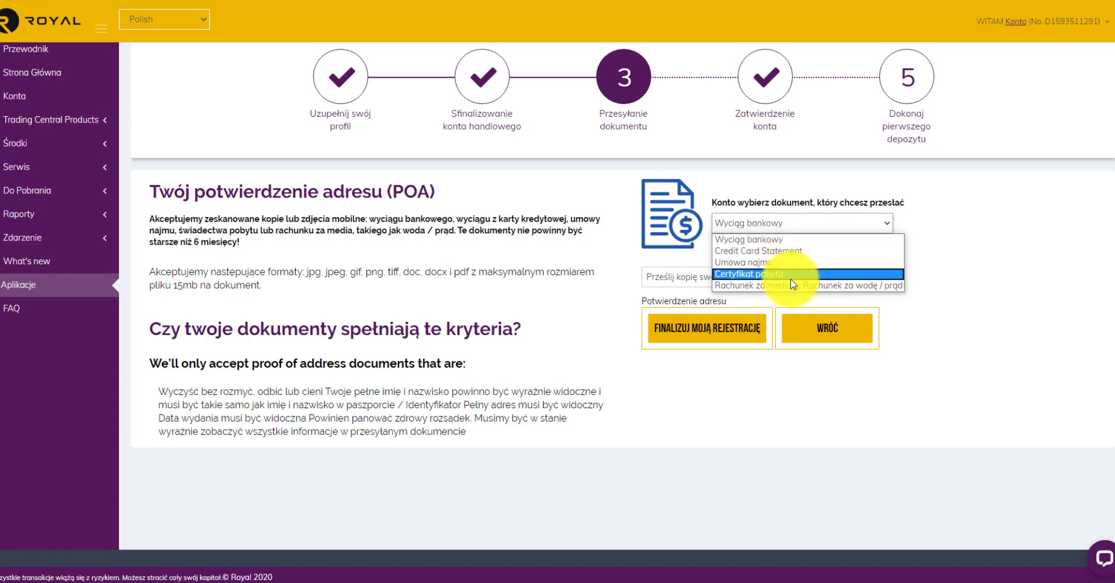
left_click(758, 243)
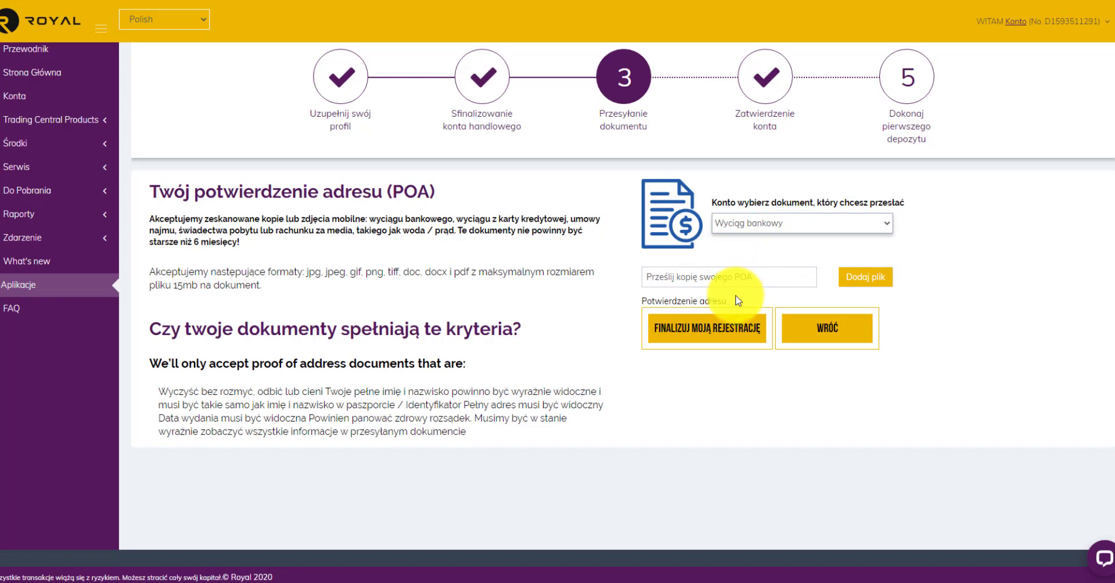
left_click(707, 331)
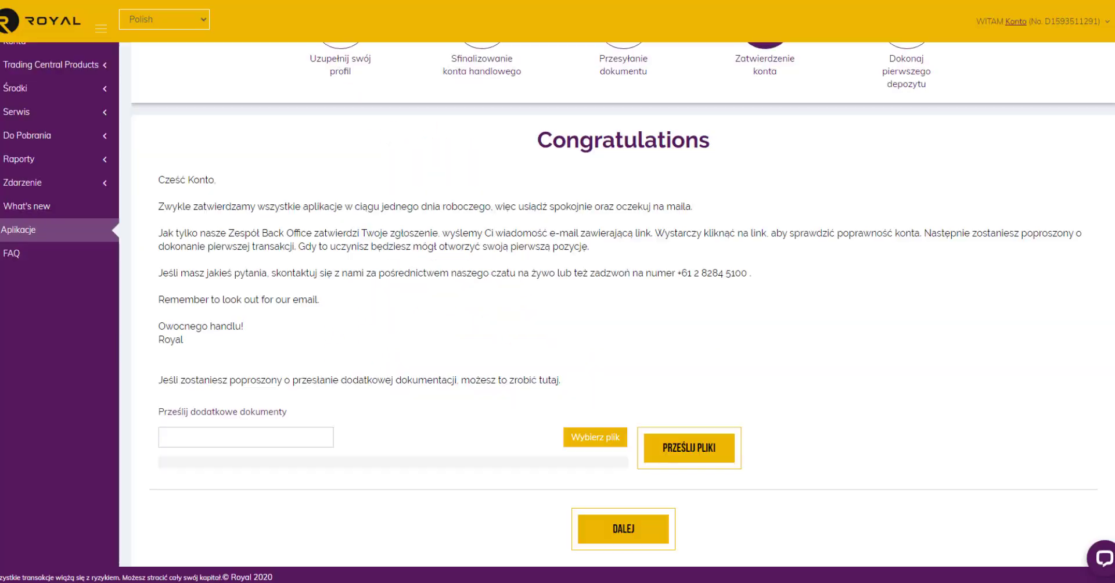
scroll(525, 289, "up", 1)
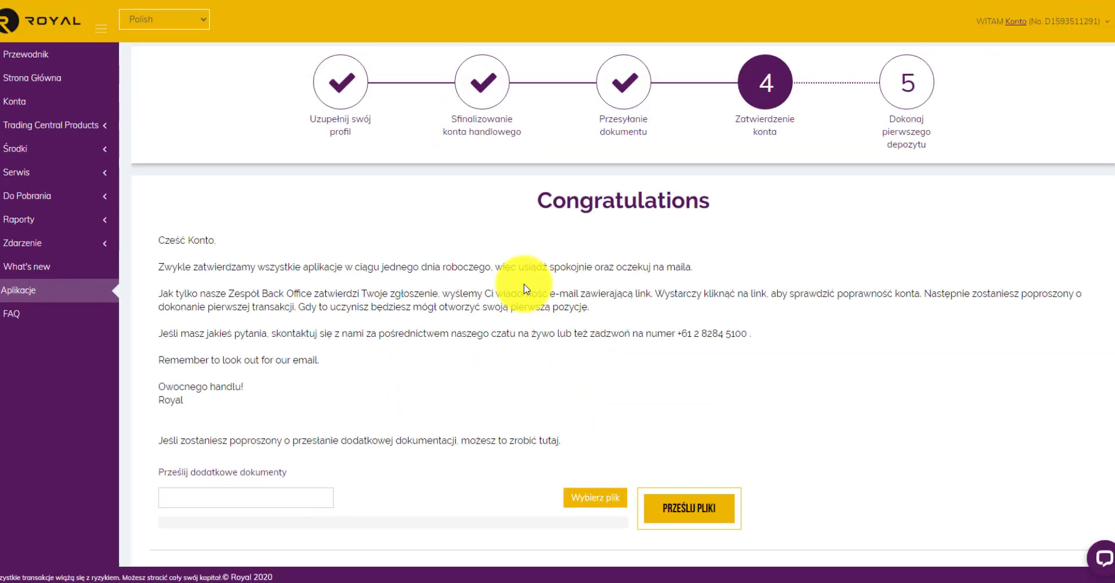